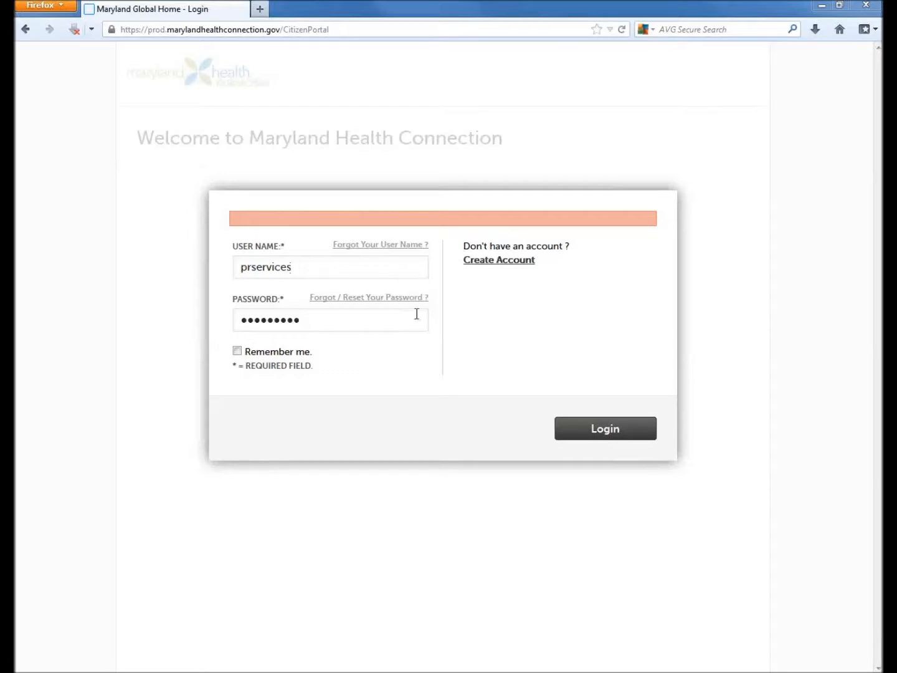
- Log in with the entered account credentials and start the application for myself and/or my family
{"action": "left_click", "coordinate": [609, 436]}
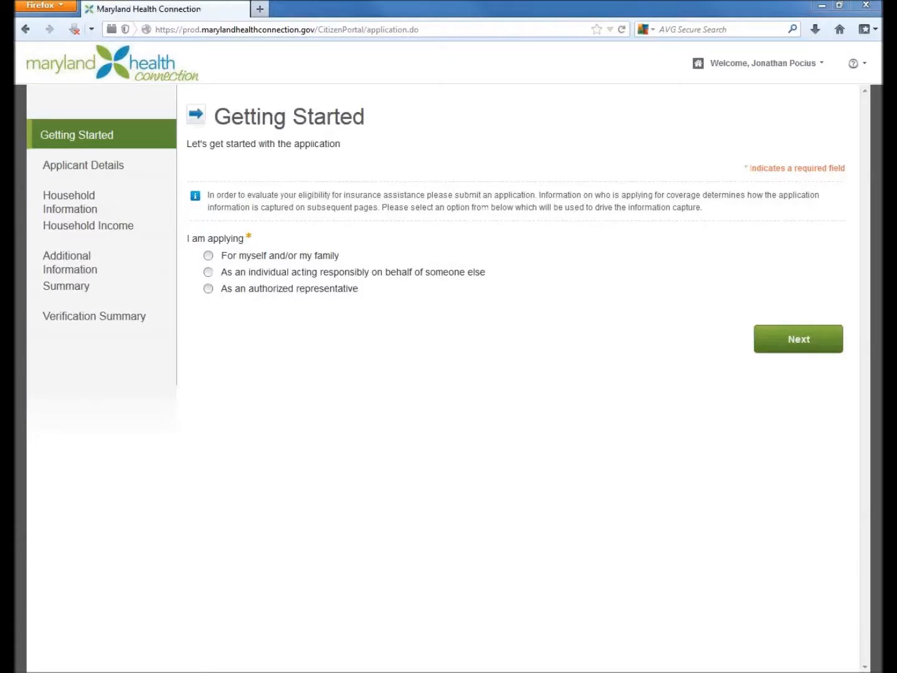
{"action": "left_click", "coordinate": [210, 256]}
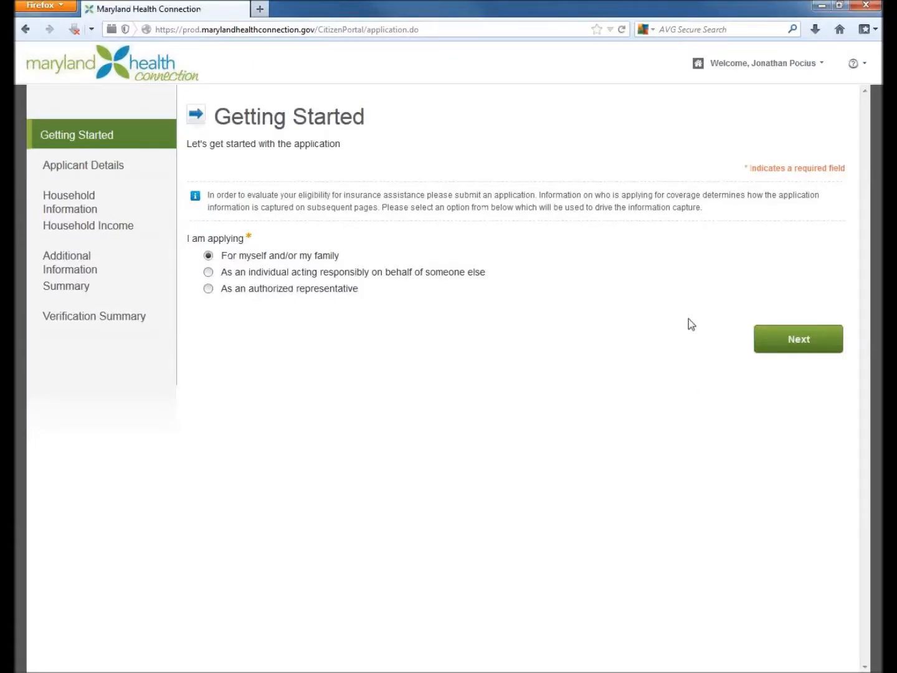
{"action": "left_click", "coordinate": [777, 345]}
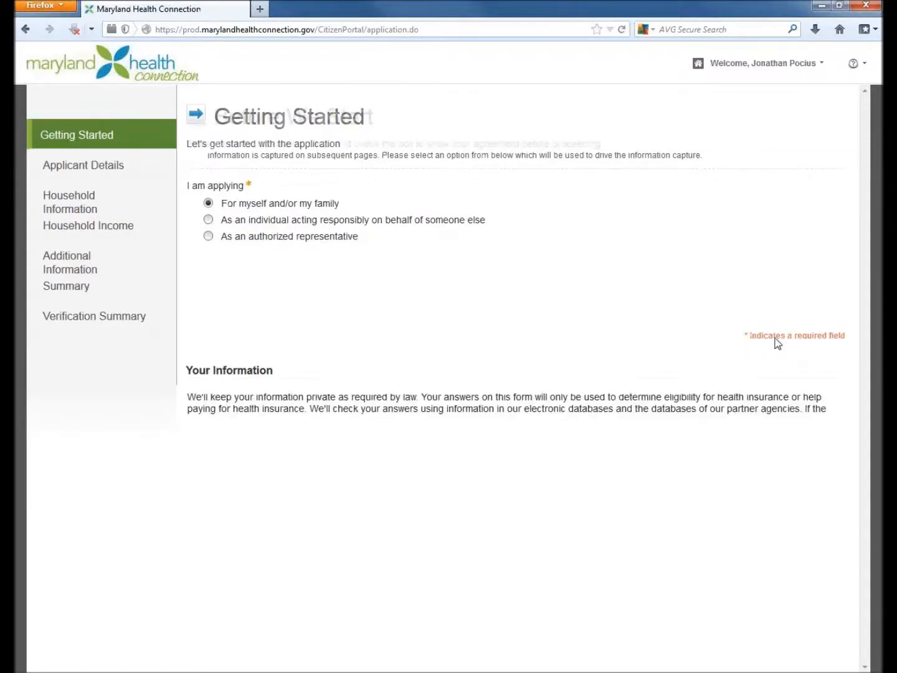
- Find the assisting Consumer Assistance Worker by last name, then select them and confirm consent for their help
{"action": "left_click", "coordinate": [856, 68]}
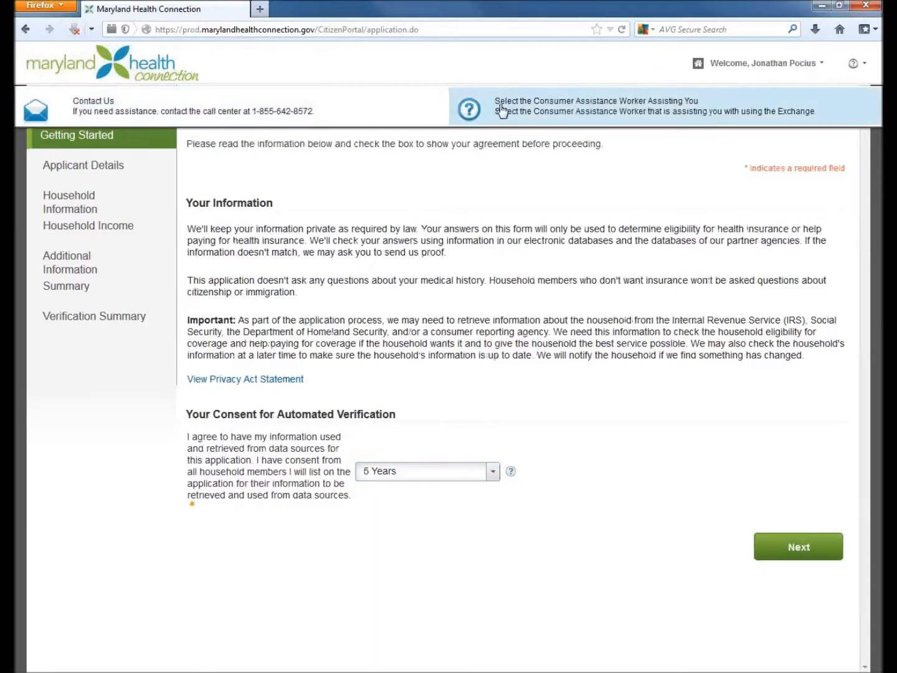
{"action": "left_click", "coordinate": [537, 111]}
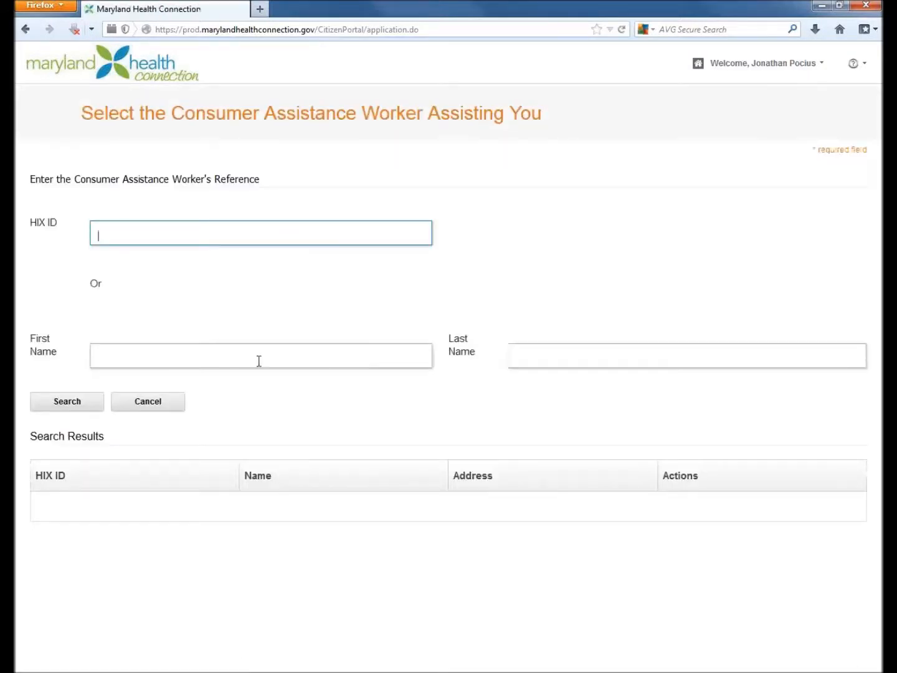
{"action": "left_click", "coordinate": [521, 352]}
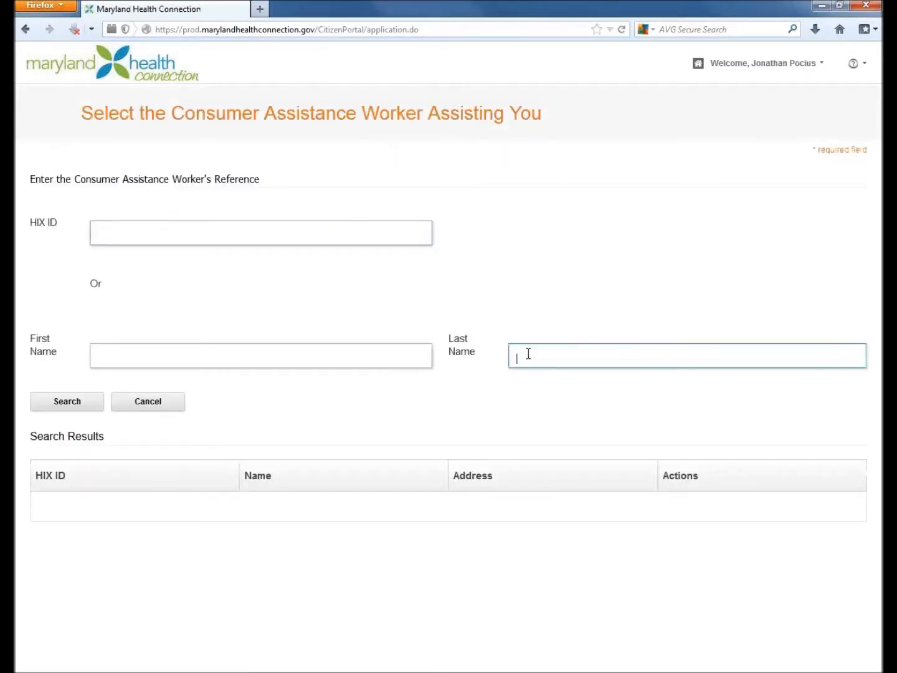
{"action": "type", "text": "pocius"}
{"action": "left_click", "coordinate": [77, 401]}
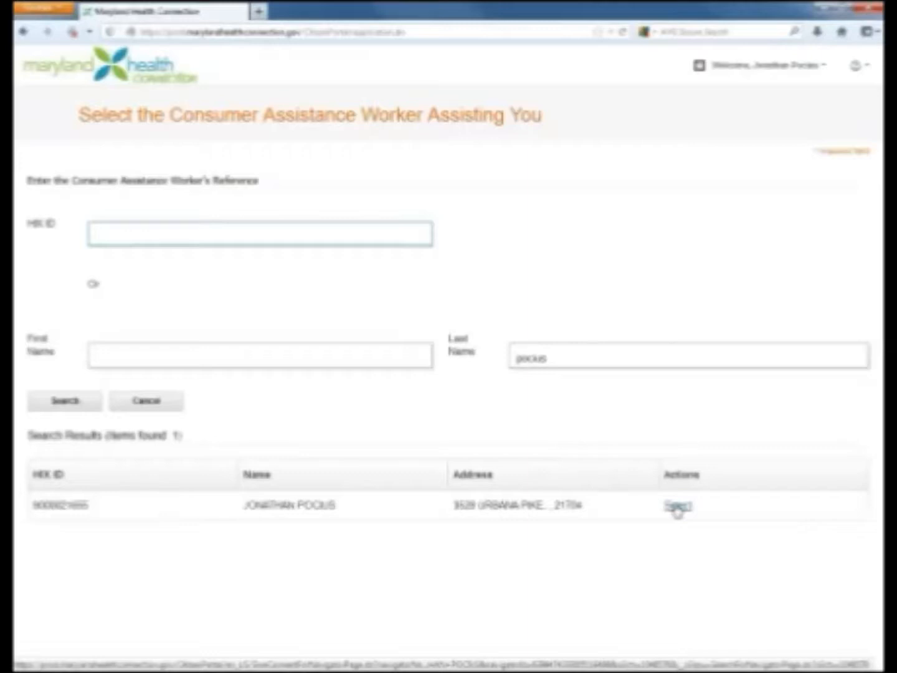
{"action": "left_click", "coordinate": [677, 508]}
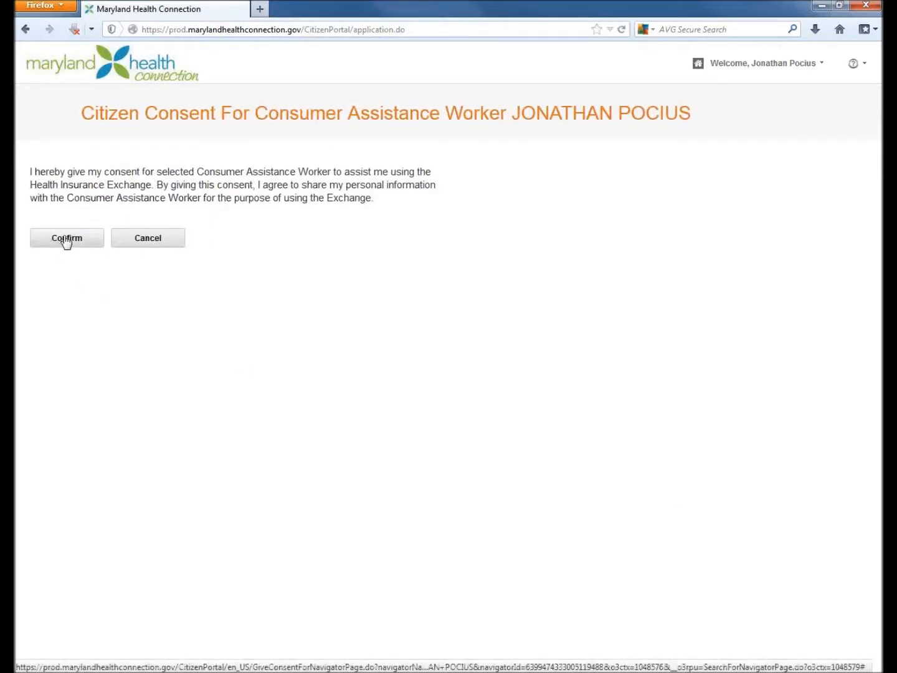
{"action": "left_click", "coordinate": [66, 240]}
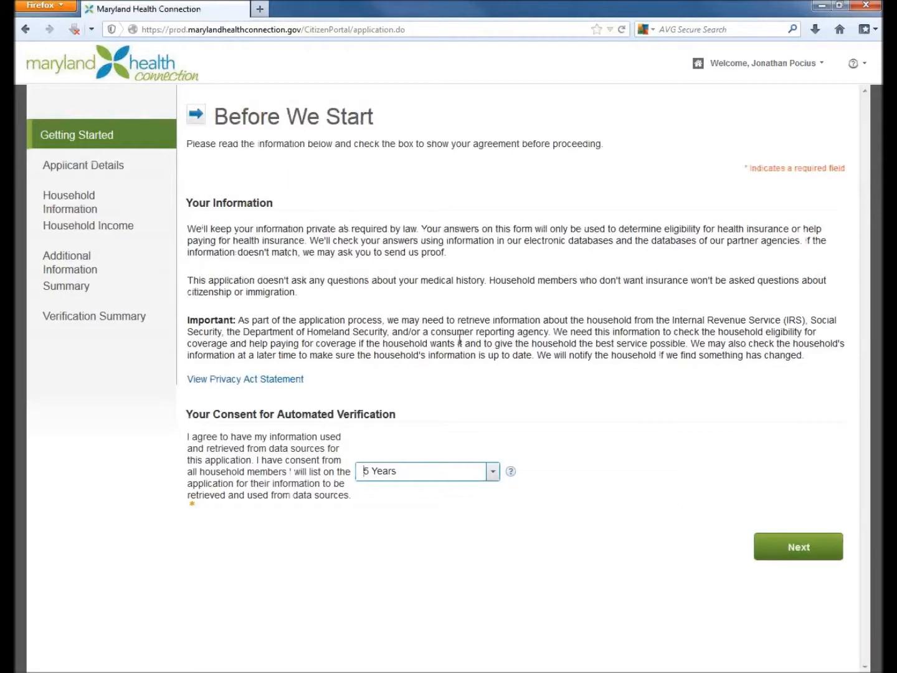
- Set the automated verification consent to 1 Year and proceed to the Information About You form
{"action": "left_click", "coordinate": [492, 471]}
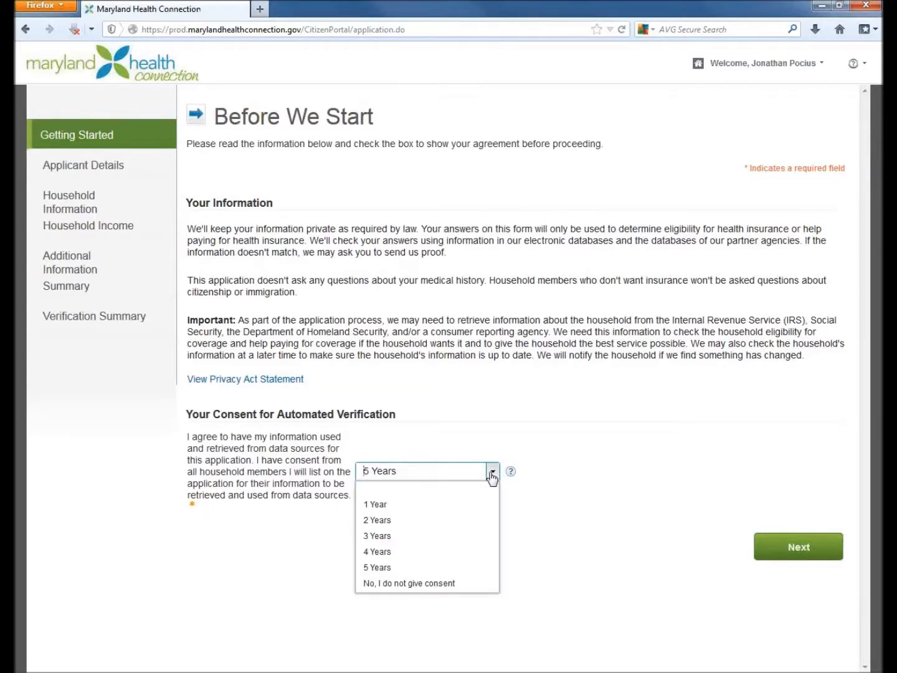
{"action": "left_click", "coordinate": [374, 506]}
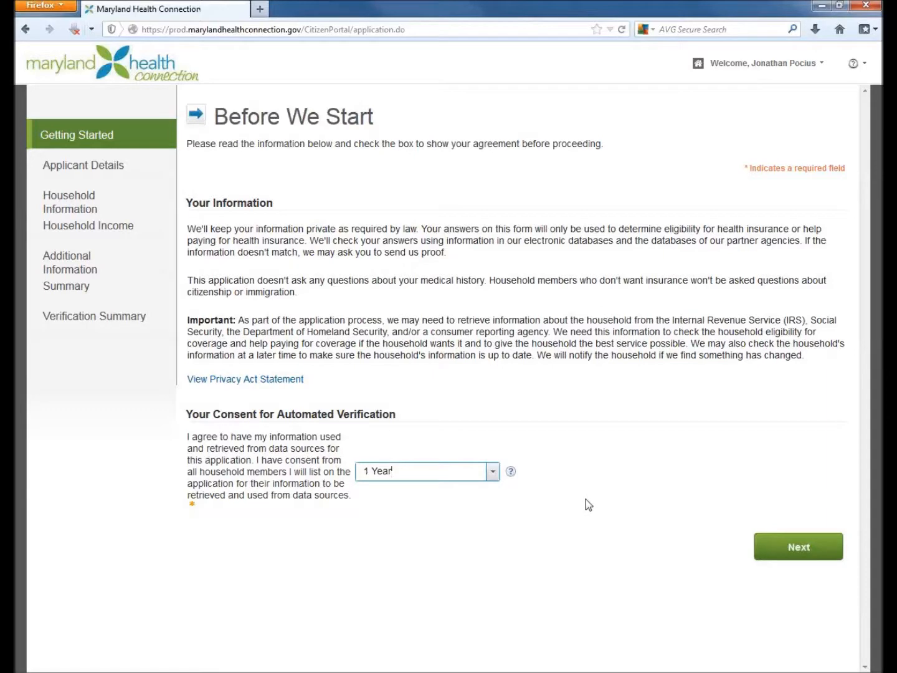
{"action": "left_click", "coordinate": [795, 559]}
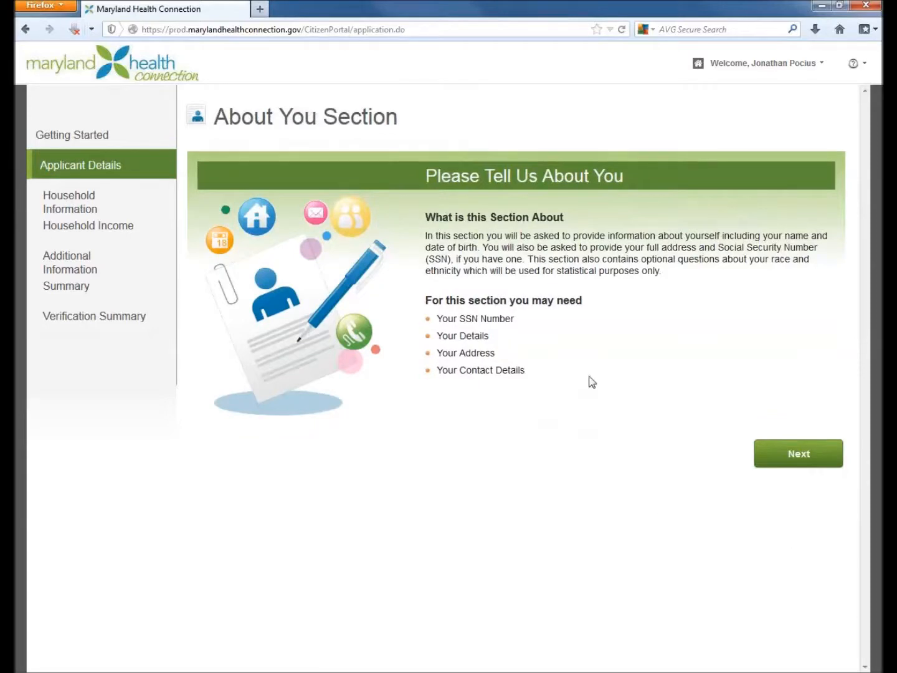
{"action": "left_click", "coordinate": [794, 458]}
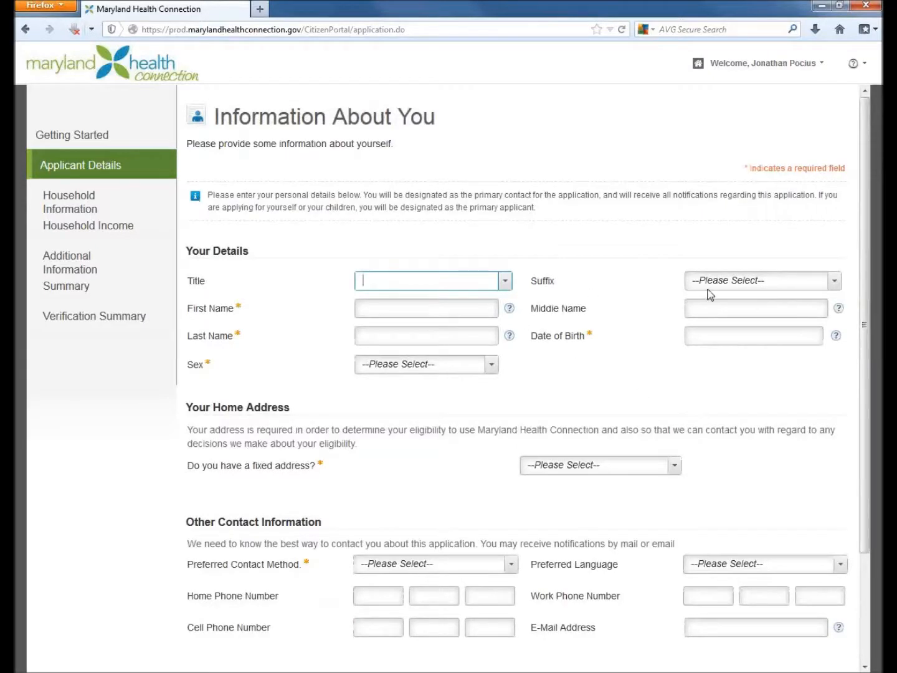
- Enter the applicant's first name and last name in Your Details
{"action": "left_click", "coordinate": [389, 314]}
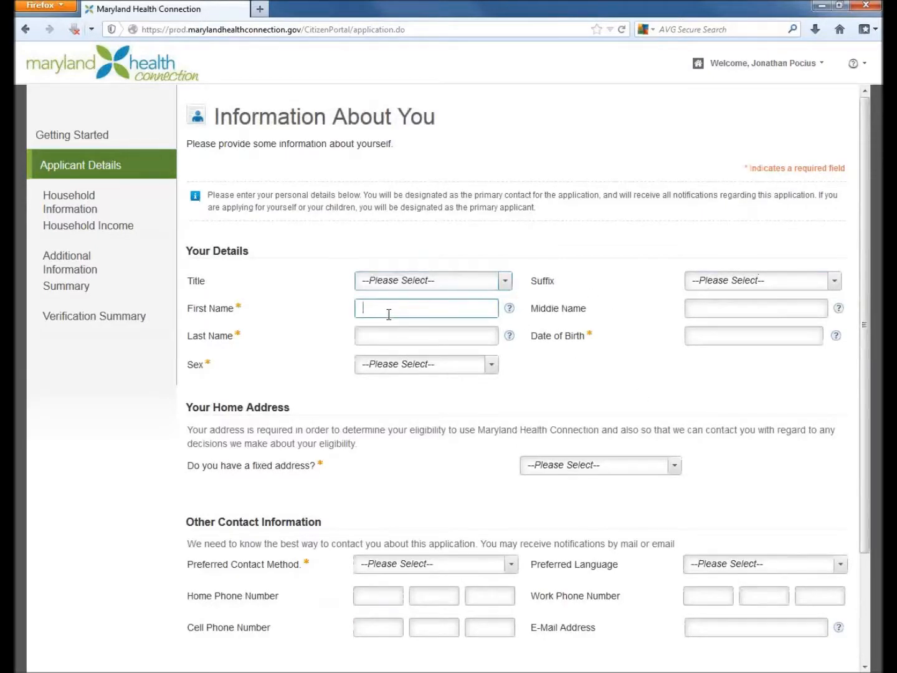
{"action": "key", "text": "Tab"}
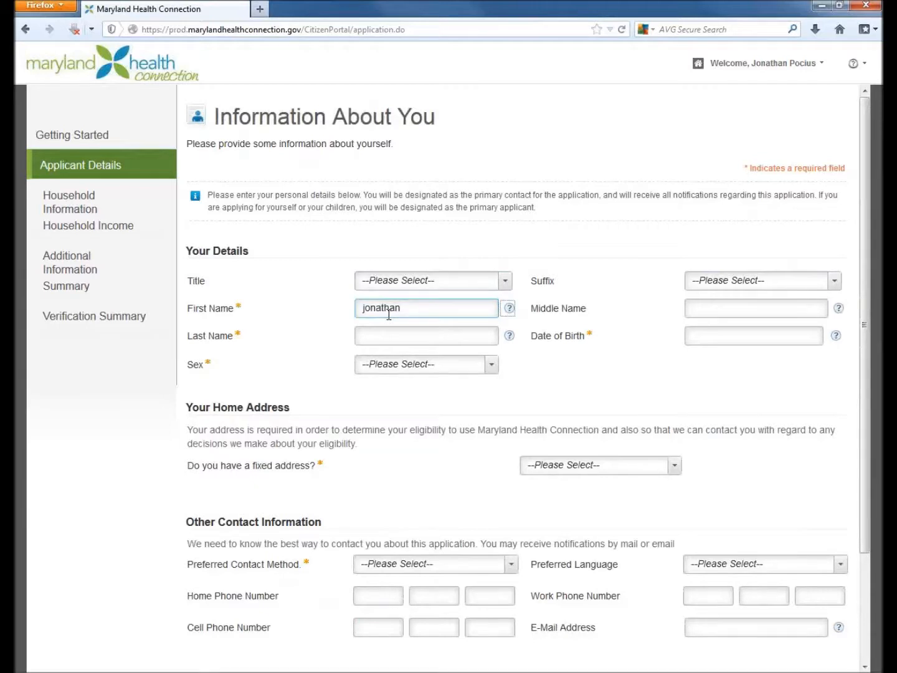
{"action": "key", "text": "Tab"}
{"action": "key", "text": "Tab"}
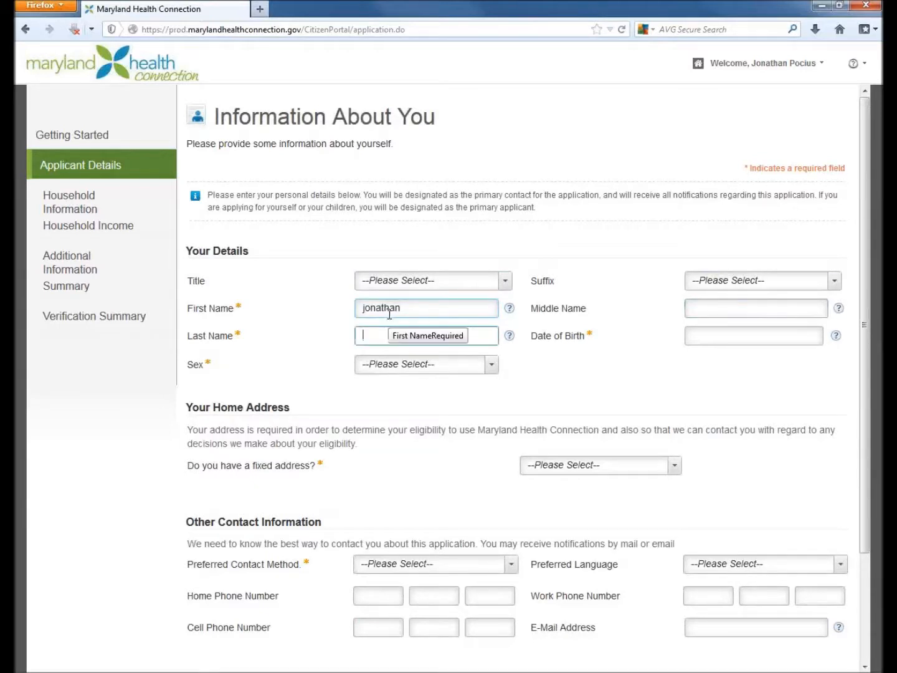
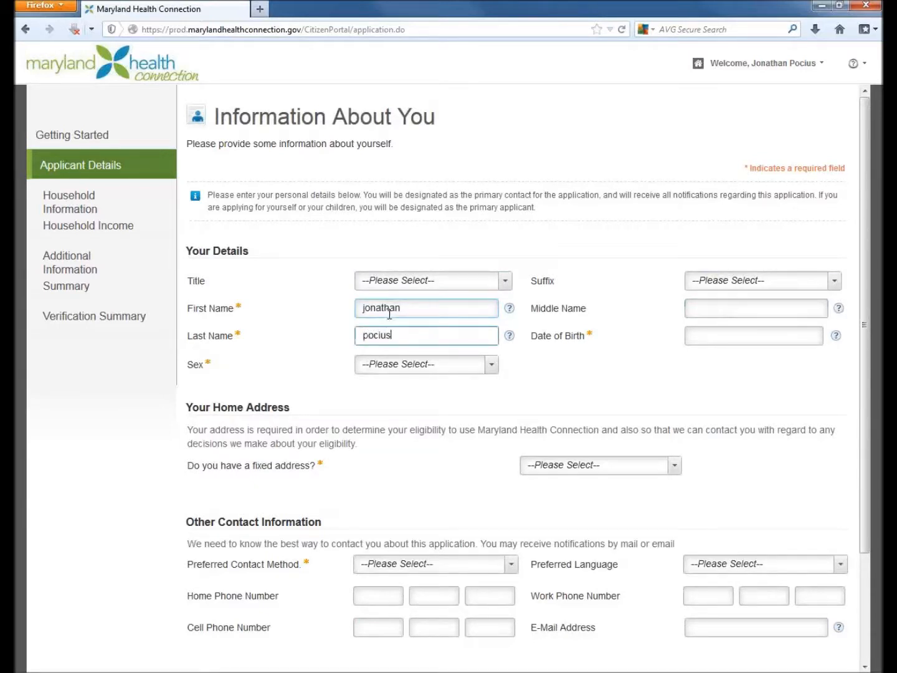
- Fill in the applicant's date of birth and set the sex to Male
{"action": "key", "text": "Tab"}
{"action": "key", "text": "Tab"}
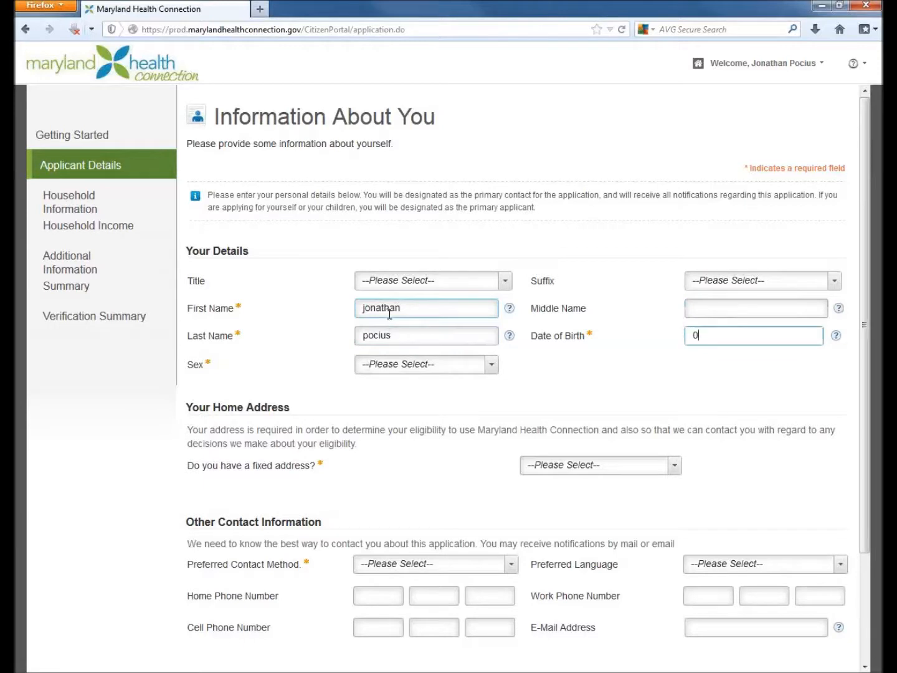
{"action": "key", "text": "Tab"}
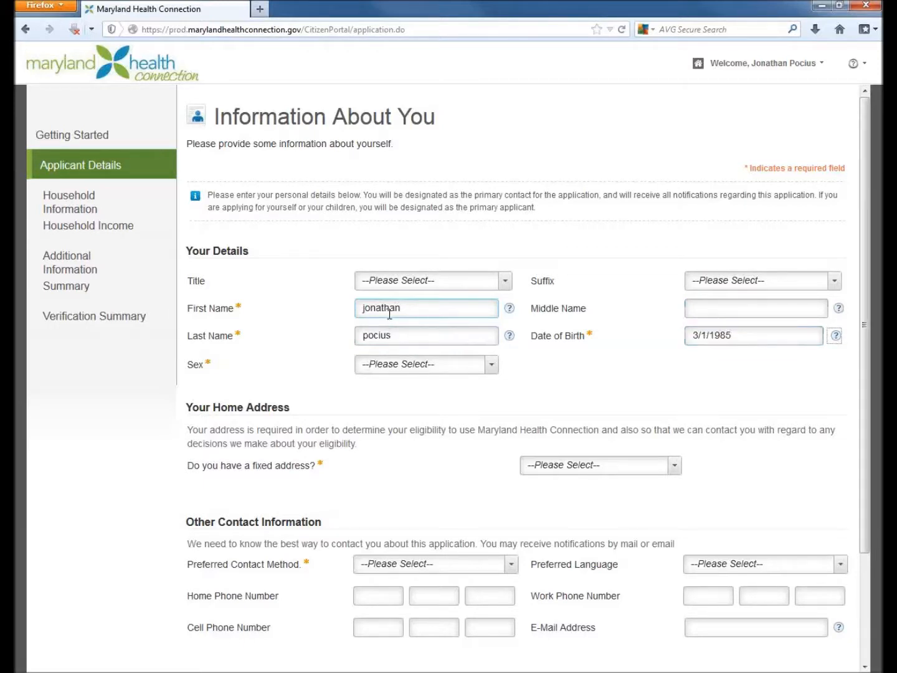
{"action": "left_click", "coordinate": [492, 365]}
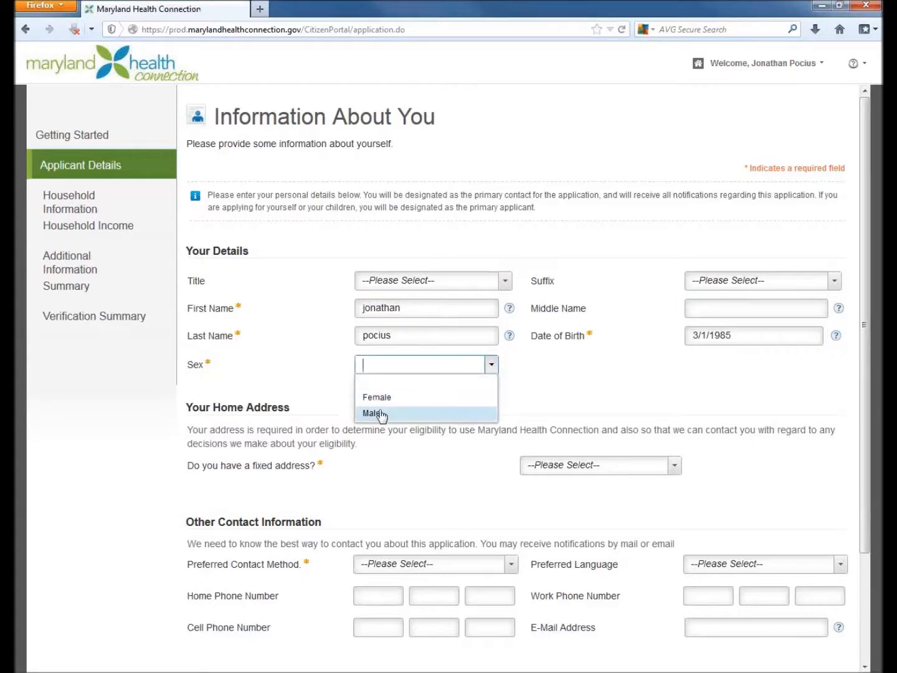
{"action": "left_click", "coordinate": [378, 414]}
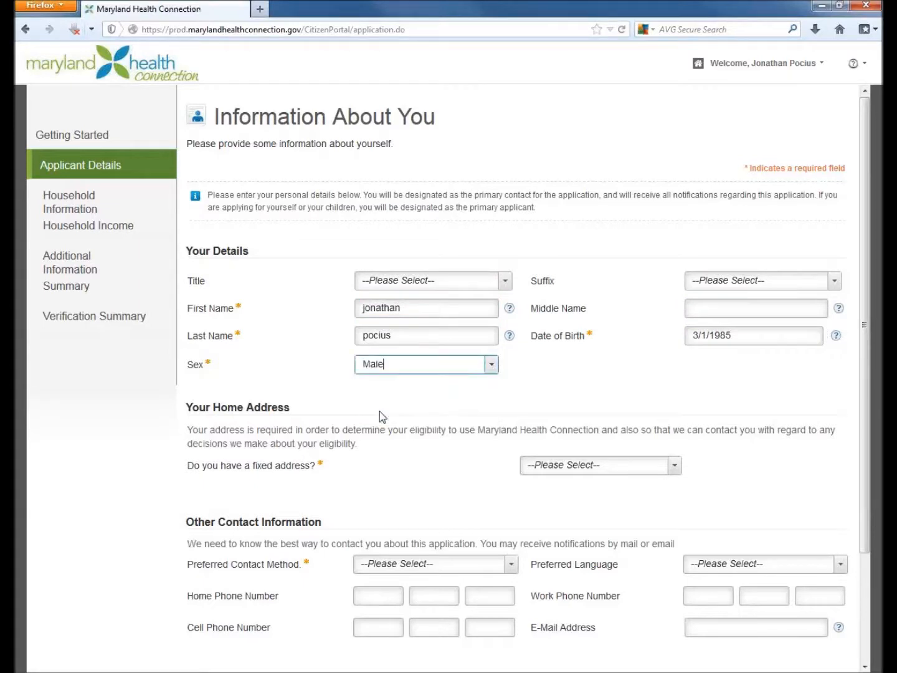
- Answer Yes to having a fixed address and enter the applicant's street address in Address Line 1
{"action": "left_click", "coordinate": [676, 468]}
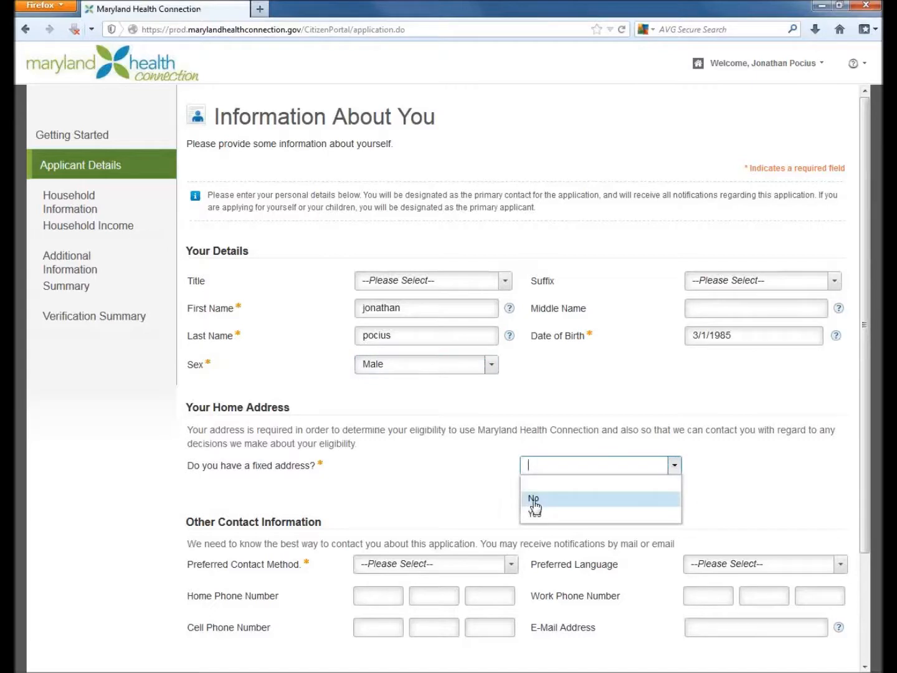
{"action": "left_click", "coordinate": [534, 515]}
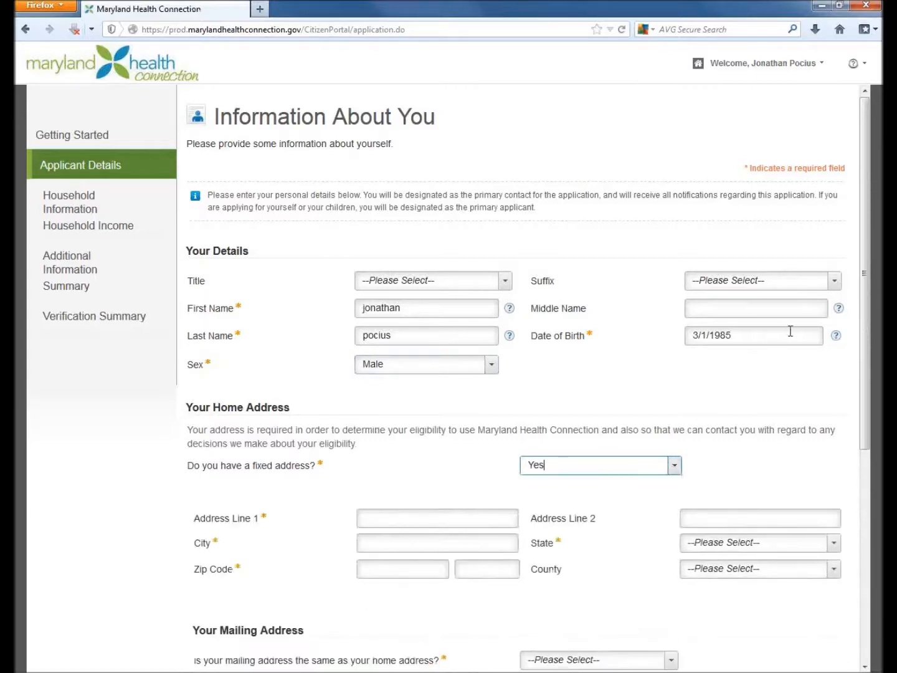
{"action": "scroll", "coordinate": [865, 281], "scroll_direction": "down", "scroll_amount": 3}
{"action": "scroll", "coordinate": [865, 282], "scroll_direction": "down", "scroll_amount": 3}
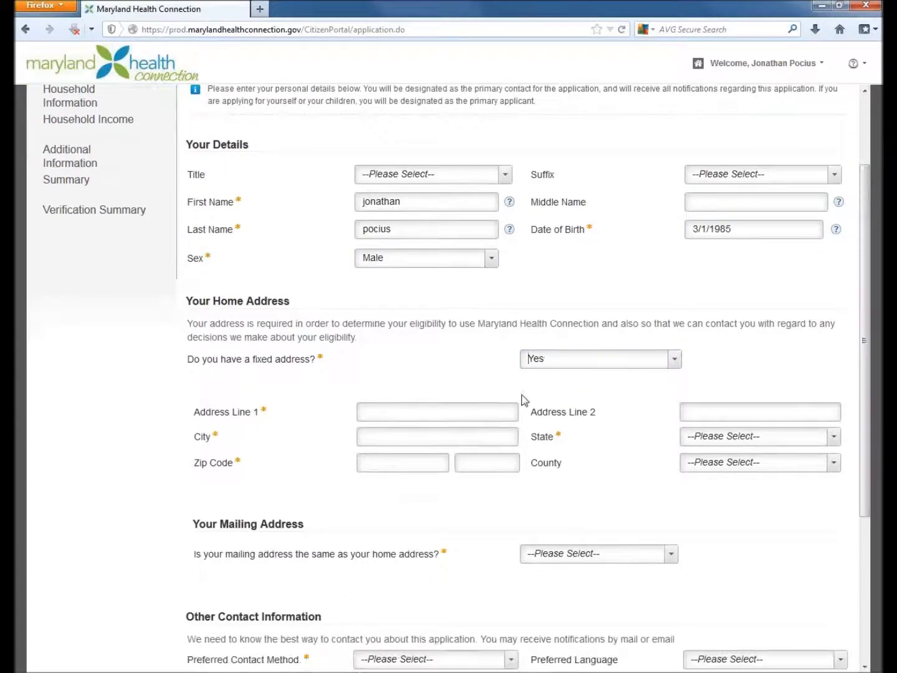
{"action": "left_click", "coordinate": [401, 413]}
- Complete the home address with the applicant's city, the state Maryland, the zip code and the county
{"action": "key", "text": "Tab"}
{"action": "key", "text": "Tab"}
{"action": "type", "text": "frederick"}
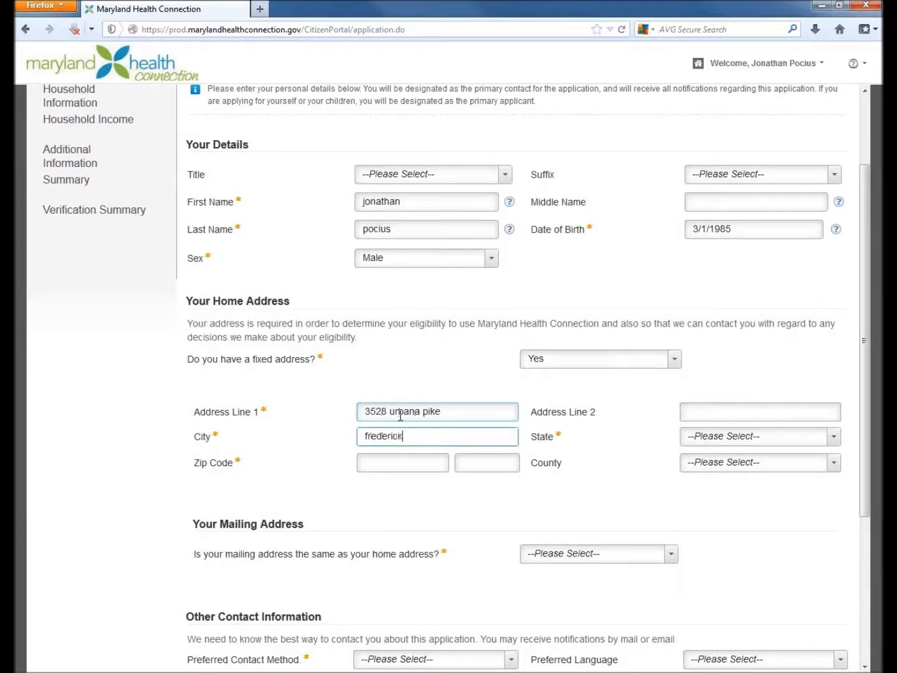
{"action": "key", "text": "Tab"}
{"action": "type", "text": "m"}
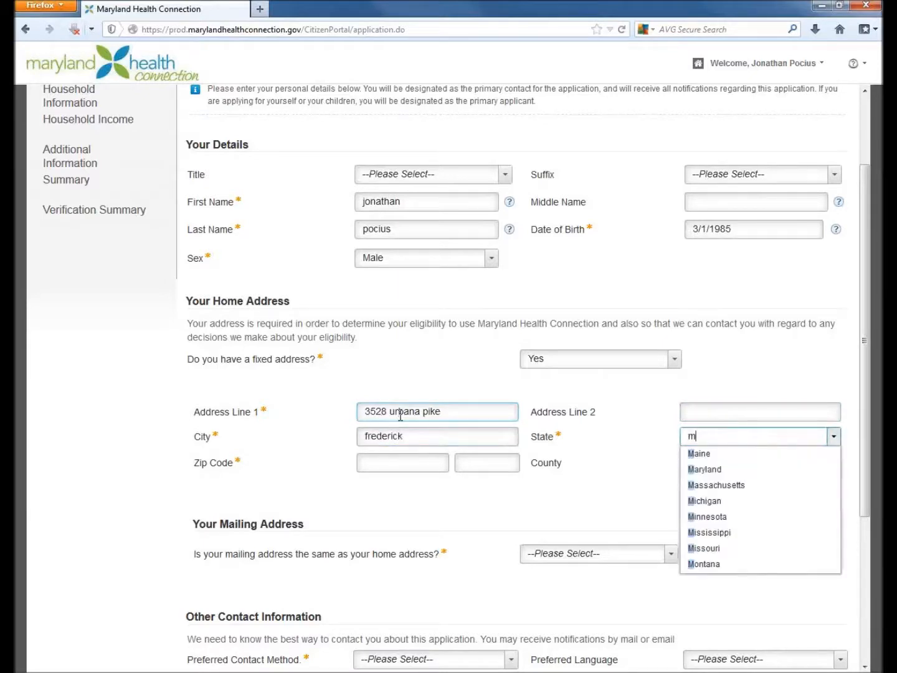
{"action": "key", "text": "Down"}
{"action": "key", "text": "Tab"}
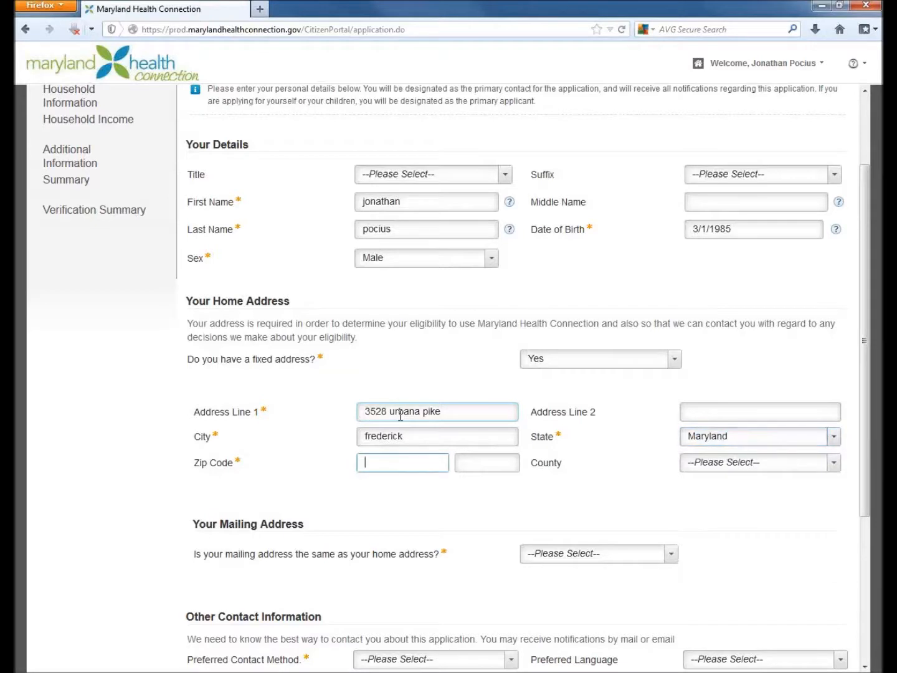
{"action": "type", "text": "21704"}
{"action": "left_click", "coordinate": [834, 464]}
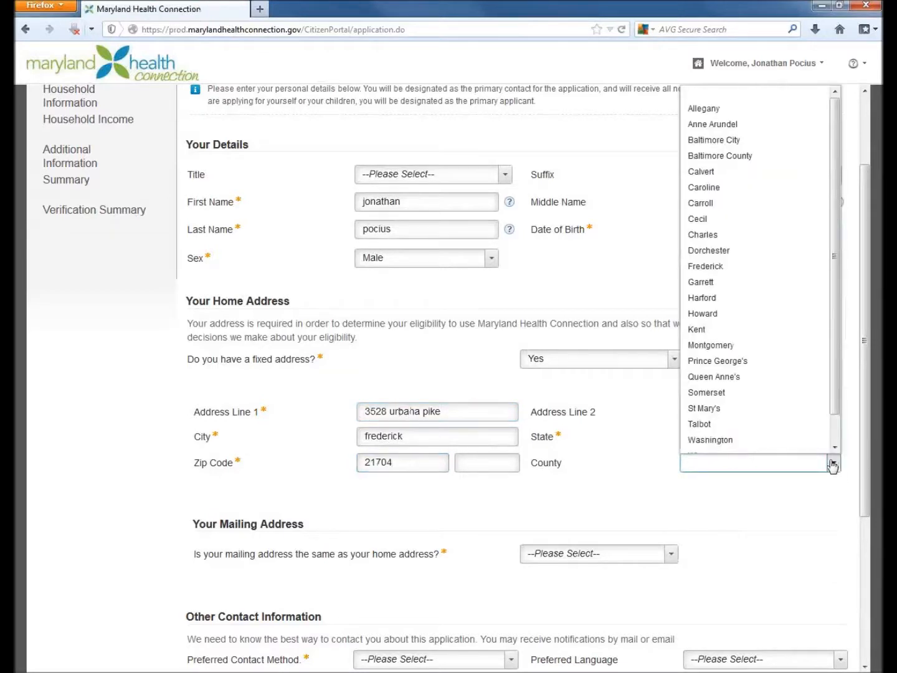
{"action": "type", "text": "f"}
{"action": "left_click", "coordinate": [741, 481]}
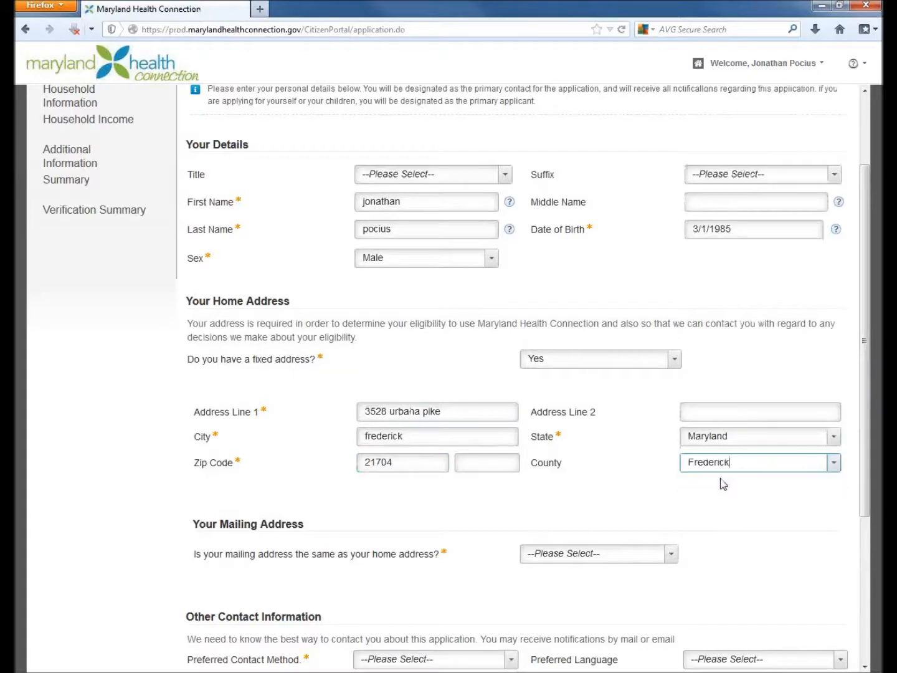
- Answer Yes to the mailing address being the same as the home address
{"action": "left_click_drag", "start_coordinate": [864, 388], "coordinate": [864, 457]}
{"action": "left_click", "coordinate": [672, 448]}
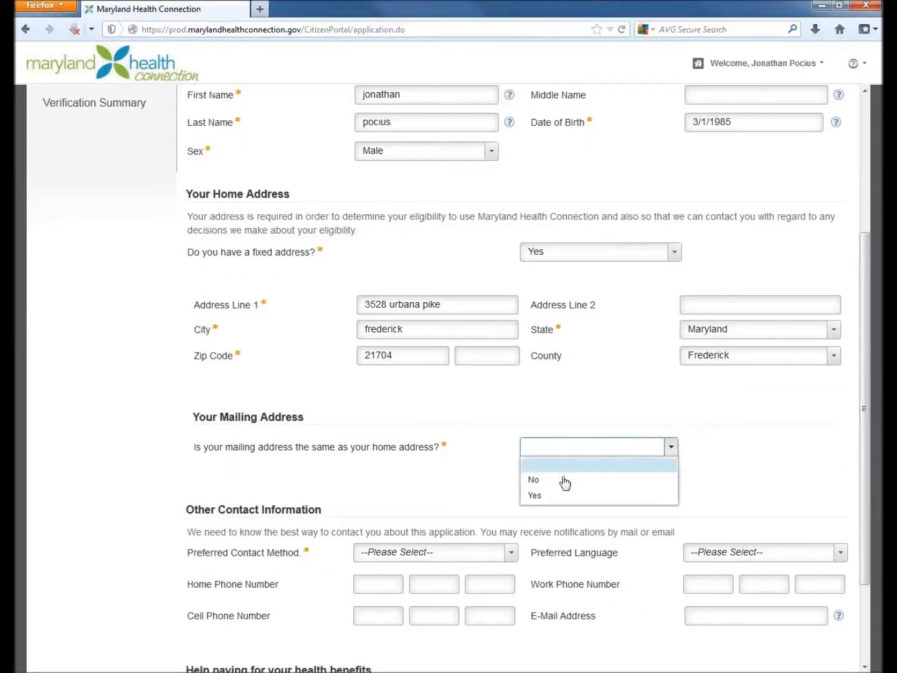
{"action": "left_click", "coordinate": [536, 496]}
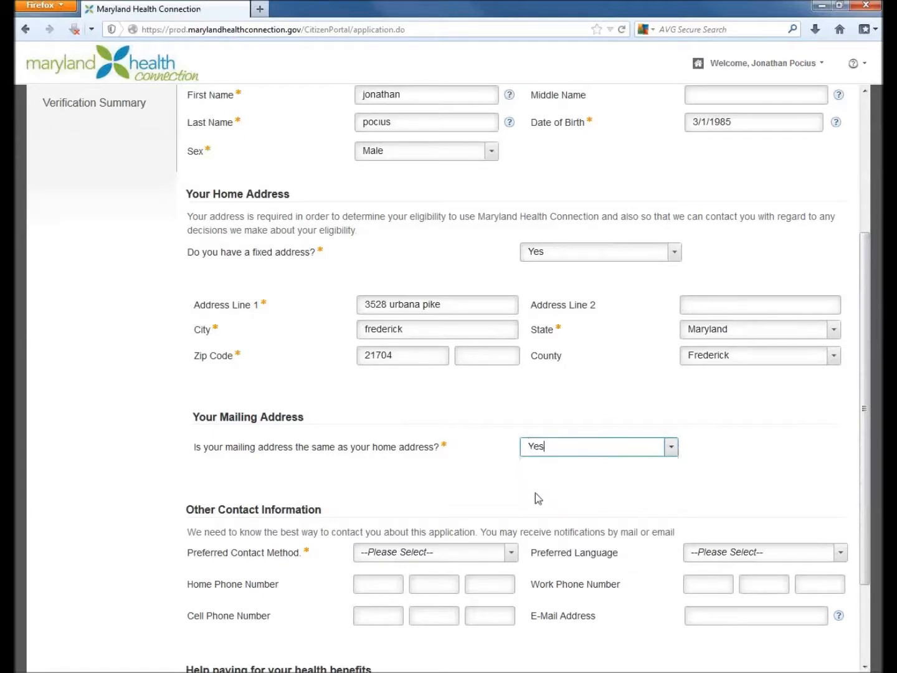
- Set the preferred contact method to Email and fill in the applicant's e-mail address
{"action": "left_click", "coordinate": [509, 553]}
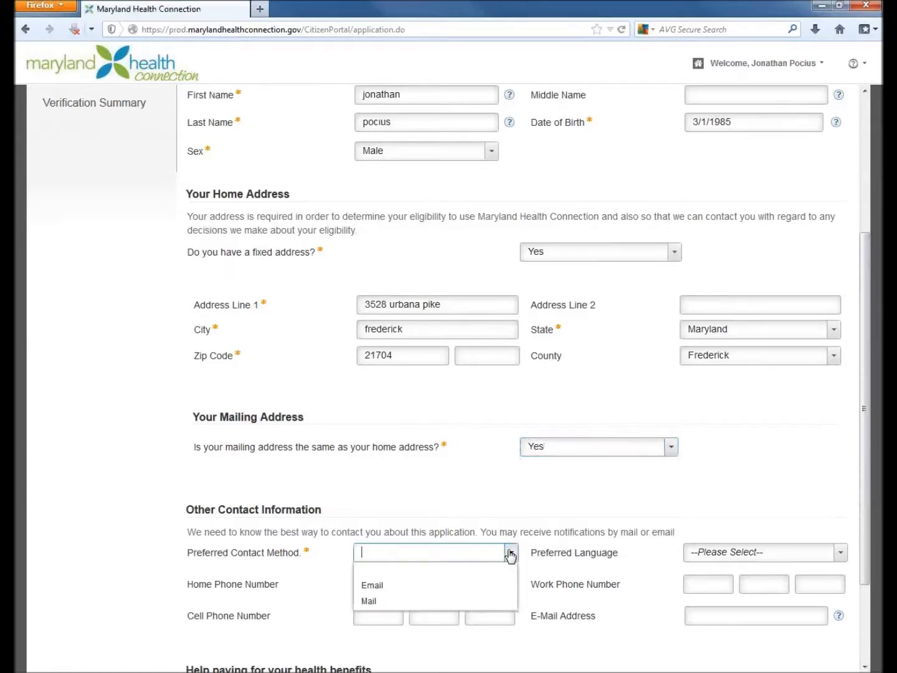
{"action": "left_click", "coordinate": [365, 587]}
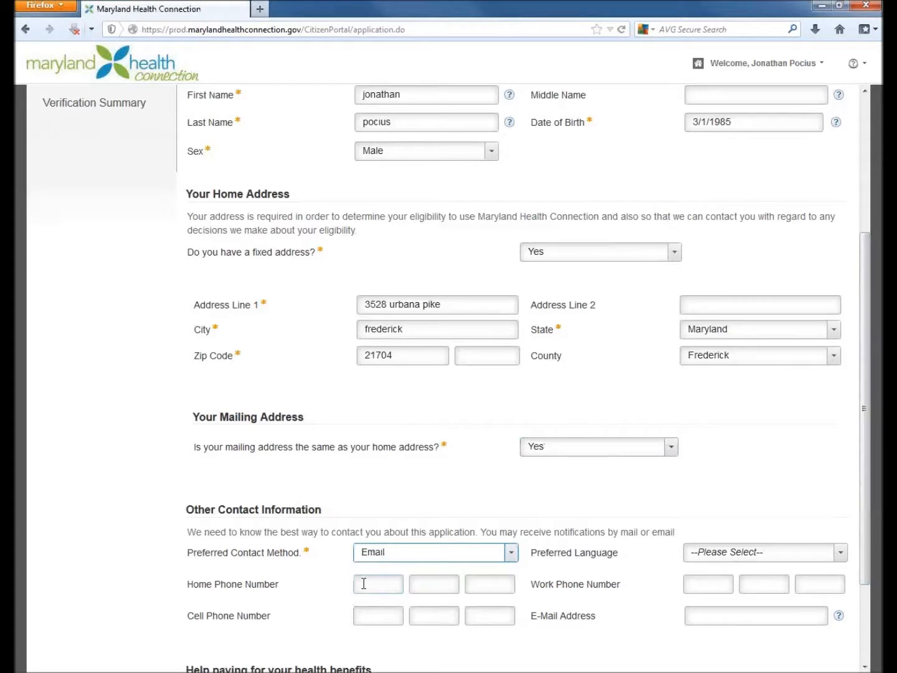
{"action": "left_click", "coordinate": [723, 614]}
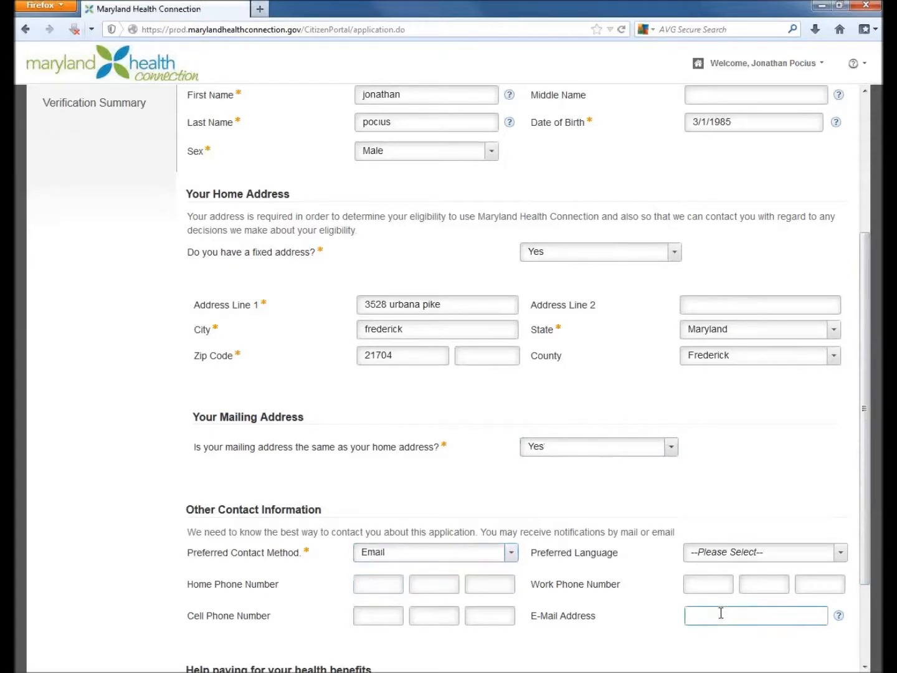
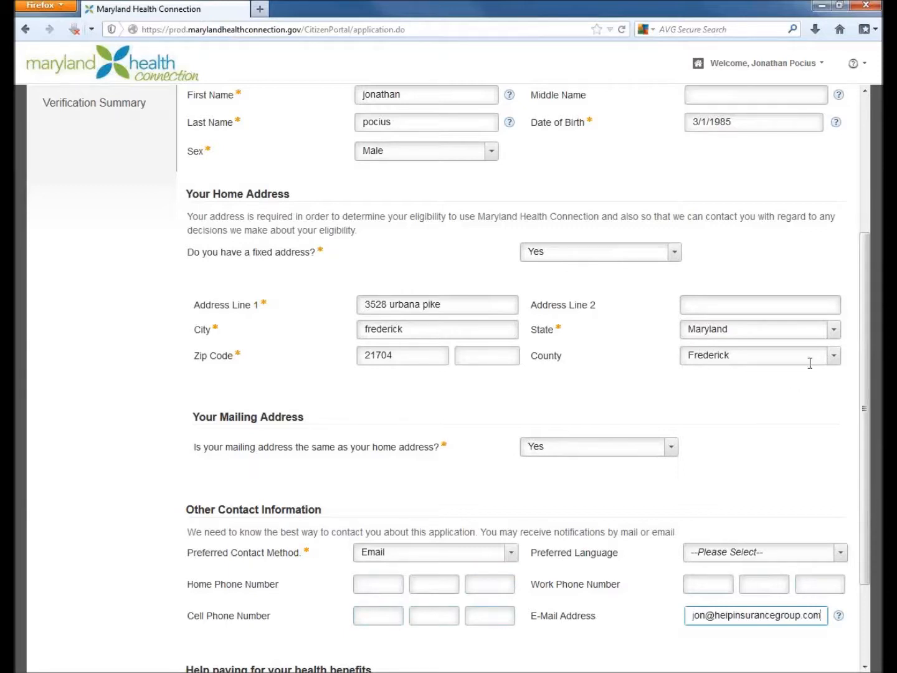
- Answer No to being an American Indian/Alaska Native and select White or Caucasian as the applicant's race
{"action": "scroll", "coordinate": [867, 318], "scroll_direction": "down", "scroll_amount": 3}
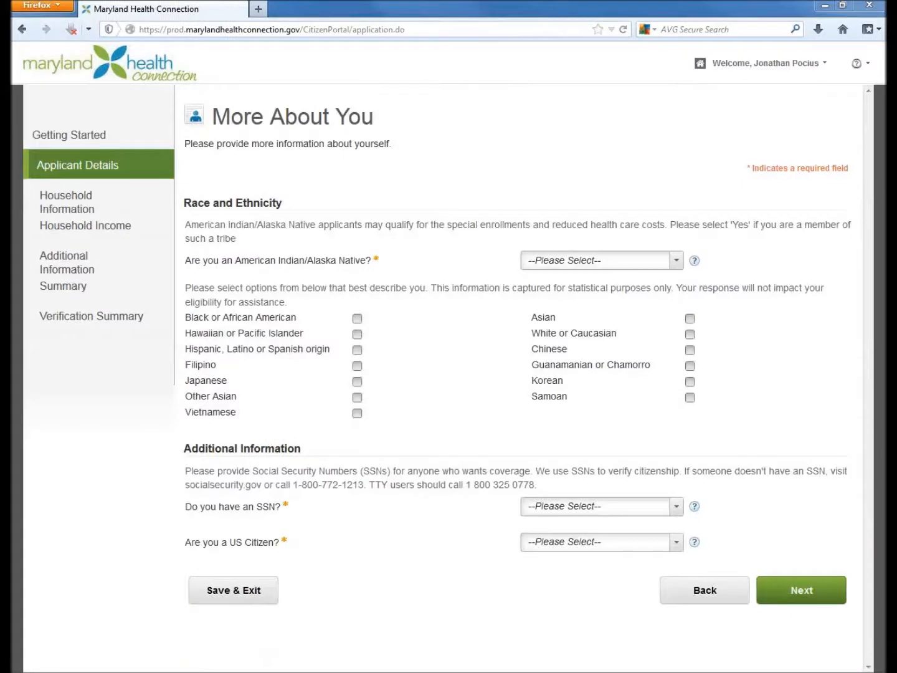
{"action": "left_click", "coordinate": [677, 261]}
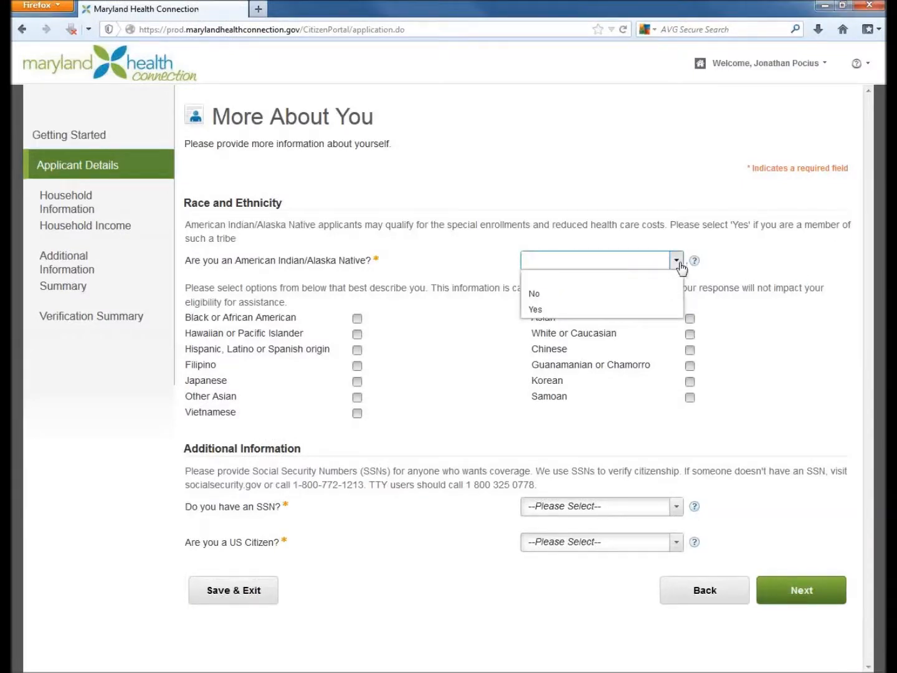
{"action": "left_click", "coordinate": [534, 294]}
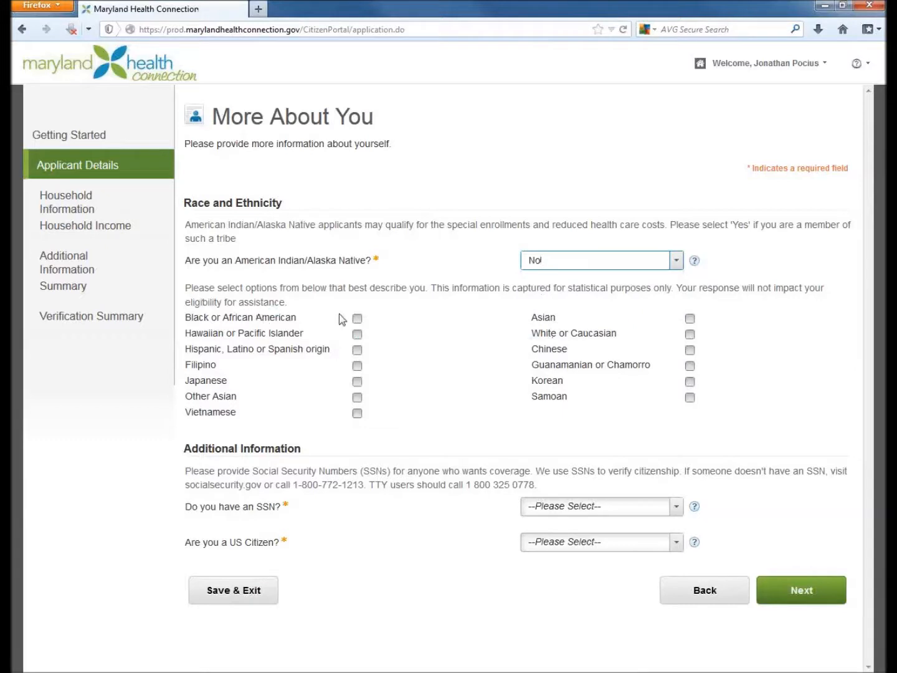
{"action": "left_click", "coordinate": [690, 334]}
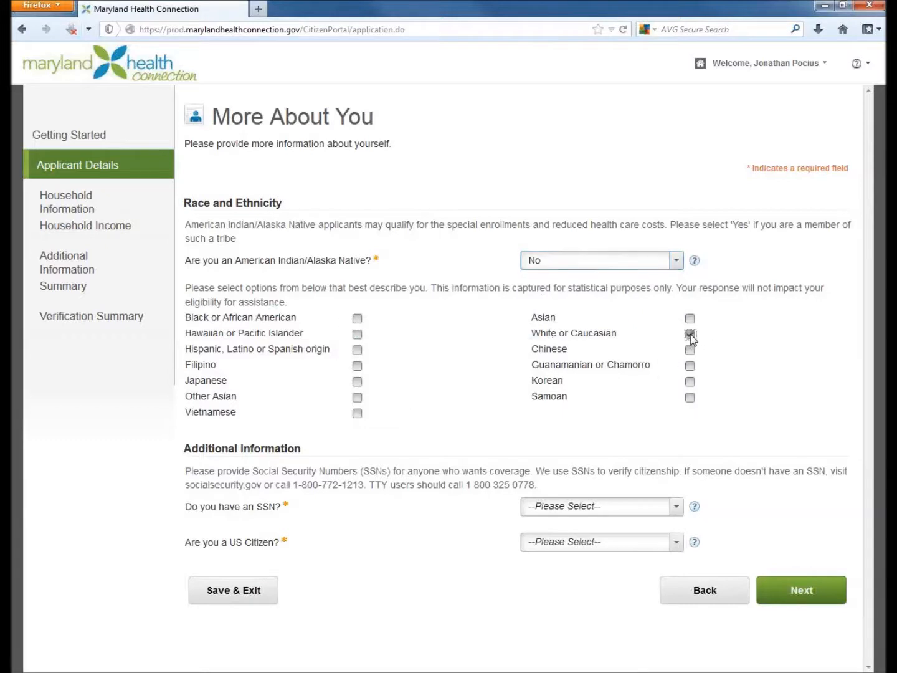
- Answer Yes to having an SSN and enter the applicant's Social Security number
{"action": "left_click", "coordinate": [676, 508]}
{"action": "left_click", "coordinate": [534, 555]}
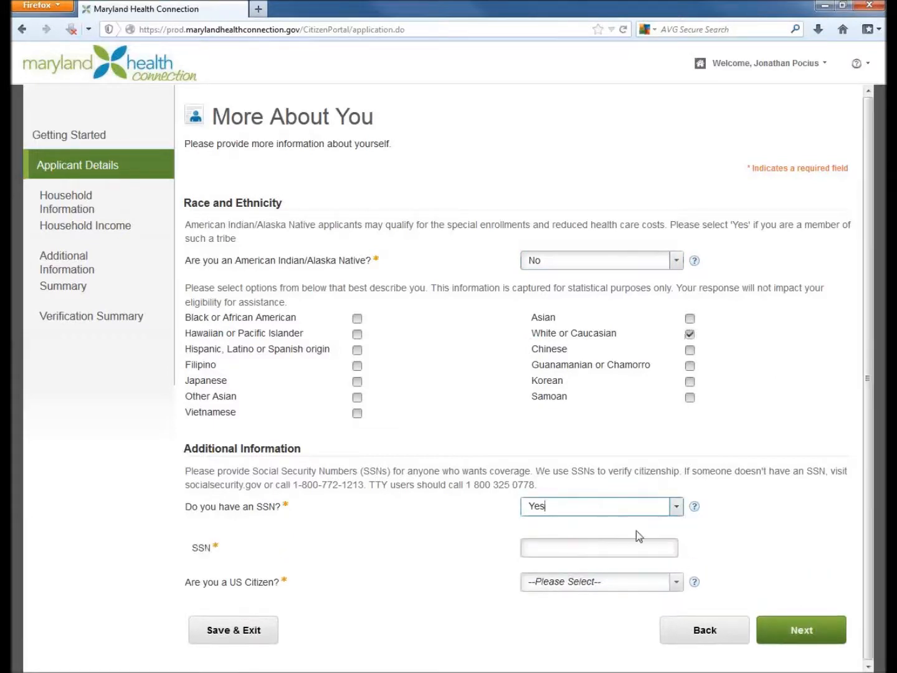
{"action": "left_click", "coordinate": [602, 542]}
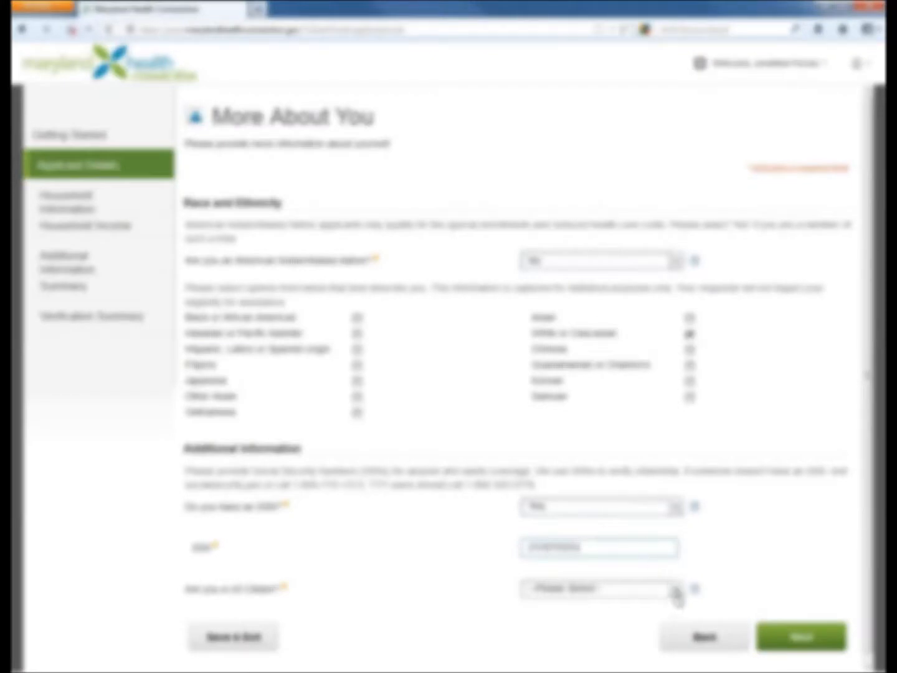
- Answer Yes to being a US citizen and continue to the Household Section
{"action": "left_click", "coordinate": [675, 590]}
{"action": "left_click", "coordinate": [536, 638]}
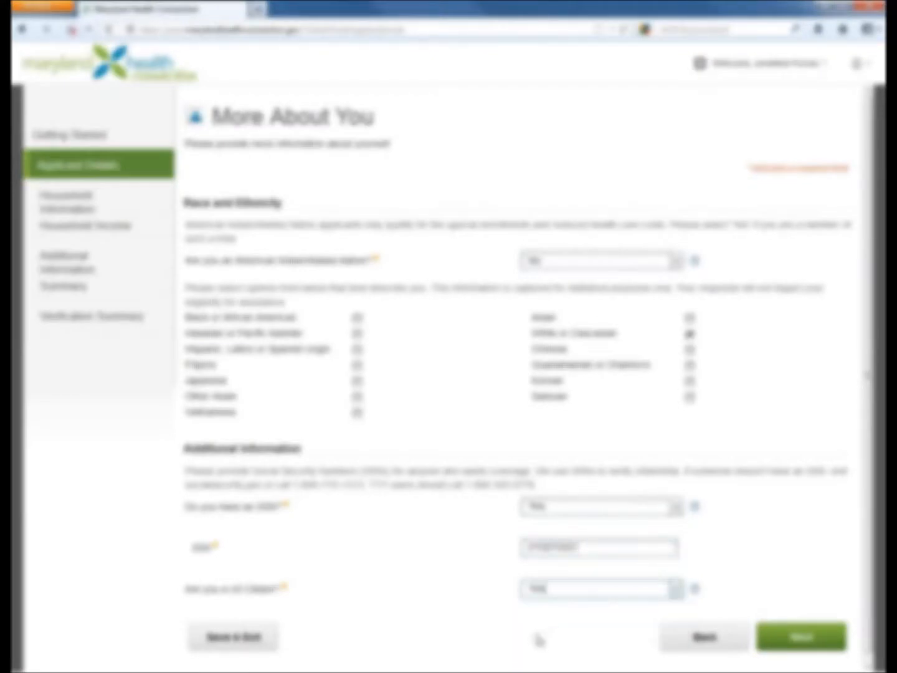
{"action": "scroll", "coordinate": [857, 362], "scroll_direction": "down", "scroll_amount": 1}
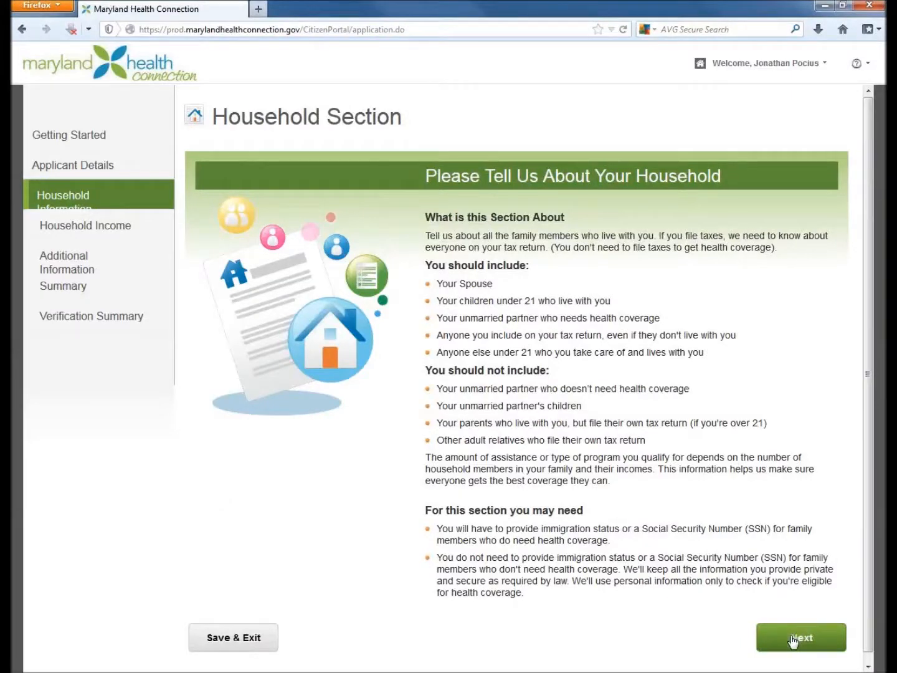
- Proceed past the Household Section introduction and answer Yes to there being anyone else in the household
{"action": "left_click_drag", "start_coordinate": [613, 541], "coordinate": [443, 529]}
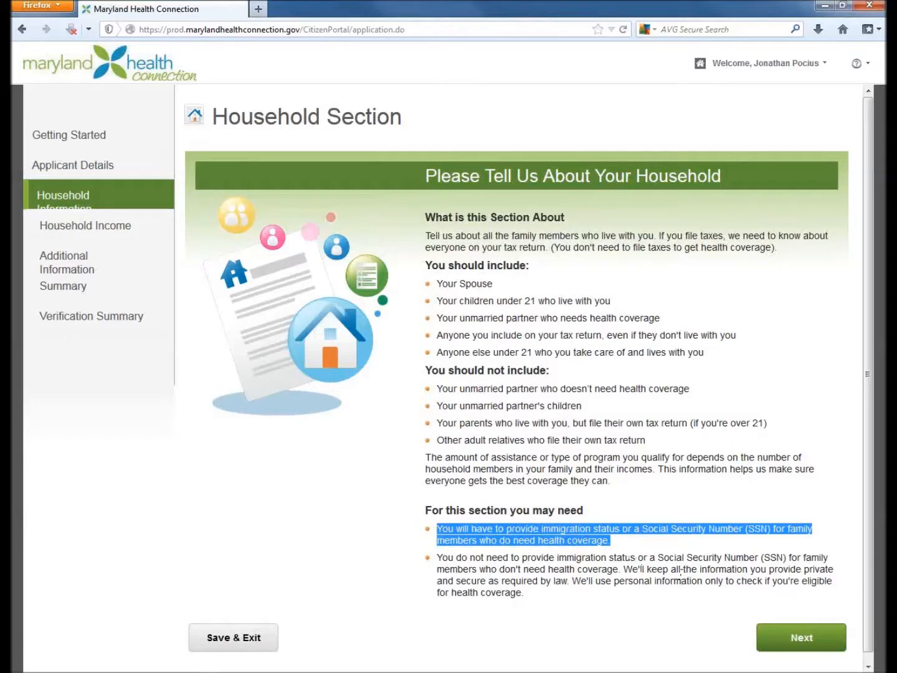
{"action": "left_click", "coordinate": [765, 577]}
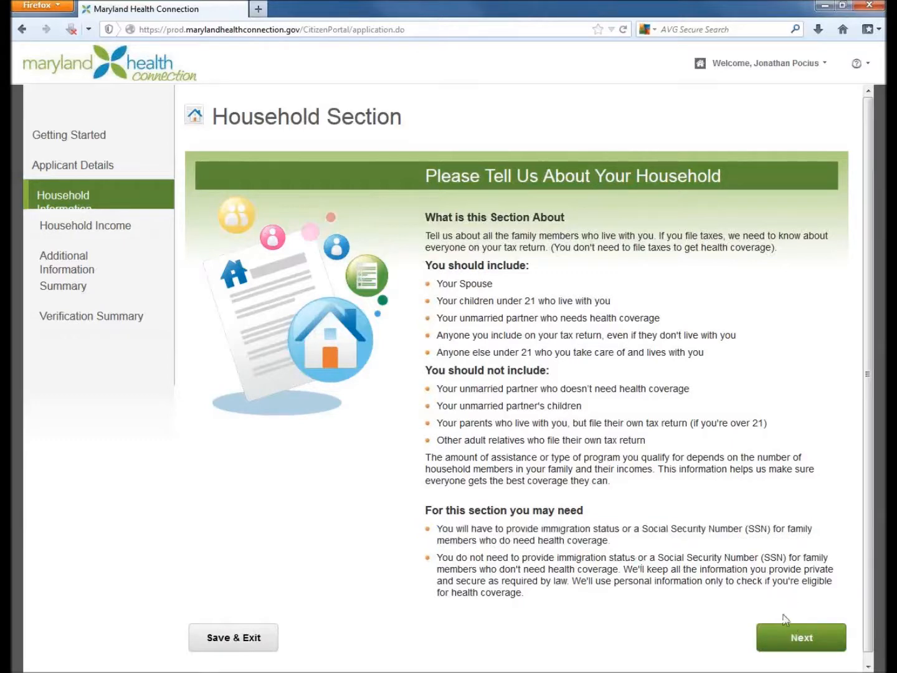
{"action": "left_click", "coordinate": [801, 636]}
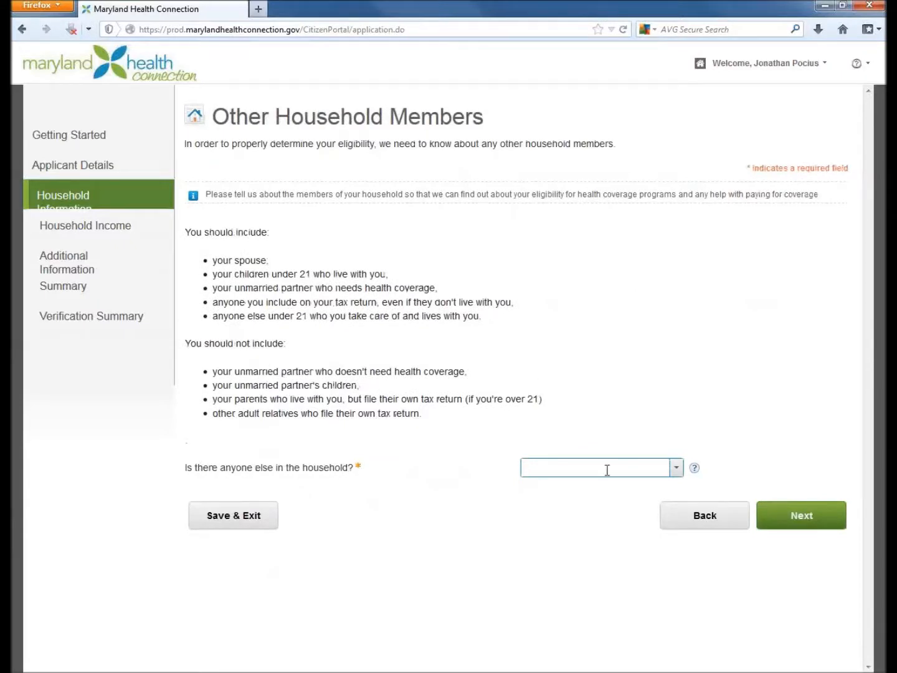
{"action": "left_click", "coordinate": [673, 474]}
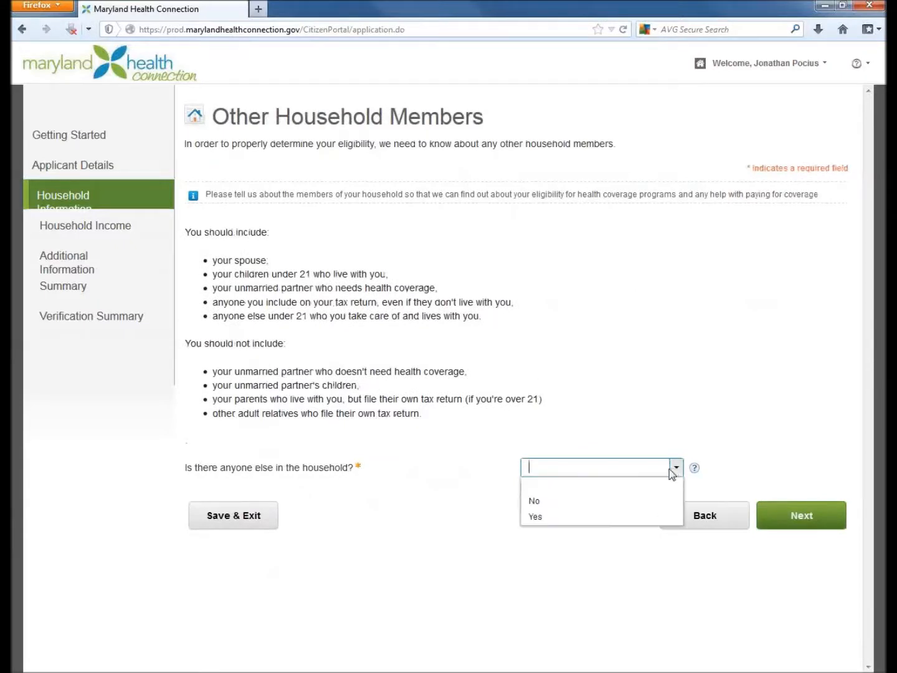
{"action": "left_click", "coordinate": [530, 516]}
{"action": "left_click", "coordinate": [807, 519]}
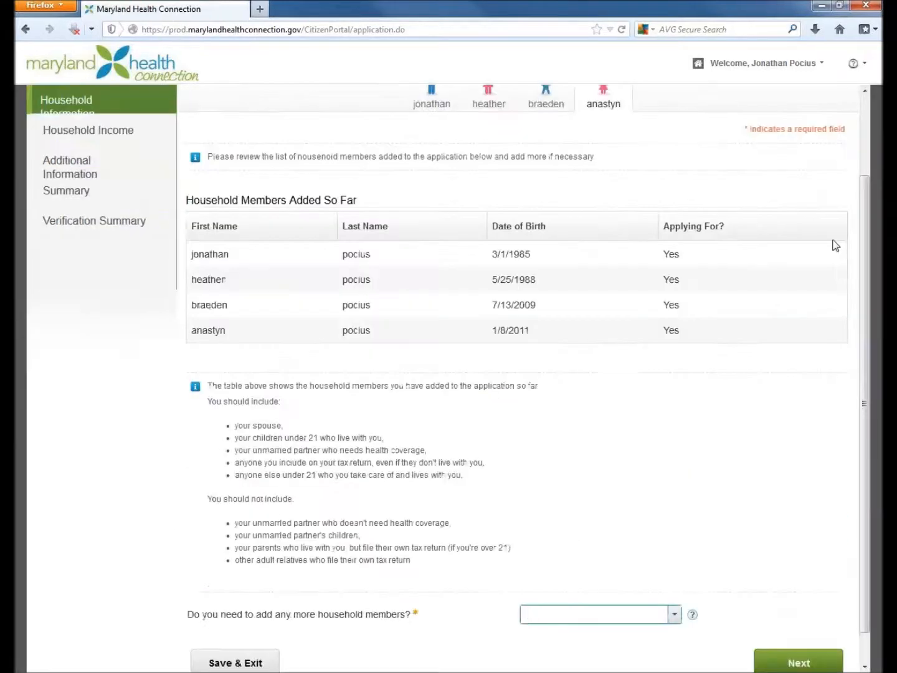
- Answer No to adding more household members and continue to the member relationships
{"action": "left_click", "coordinate": [675, 615]}
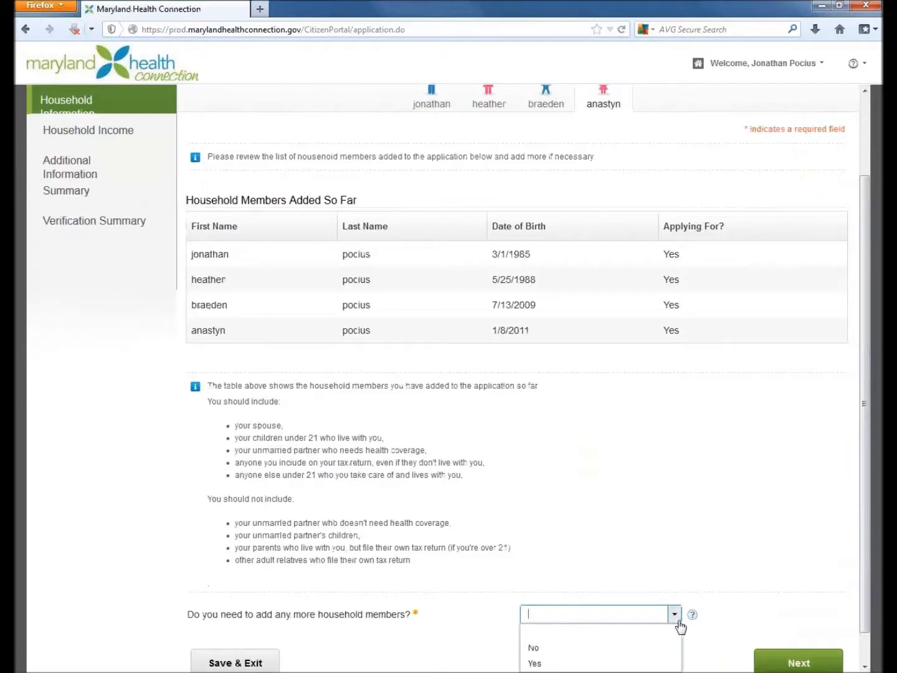
{"action": "left_click", "coordinate": [586, 646]}
{"action": "left_click", "coordinate": [796, 664]}
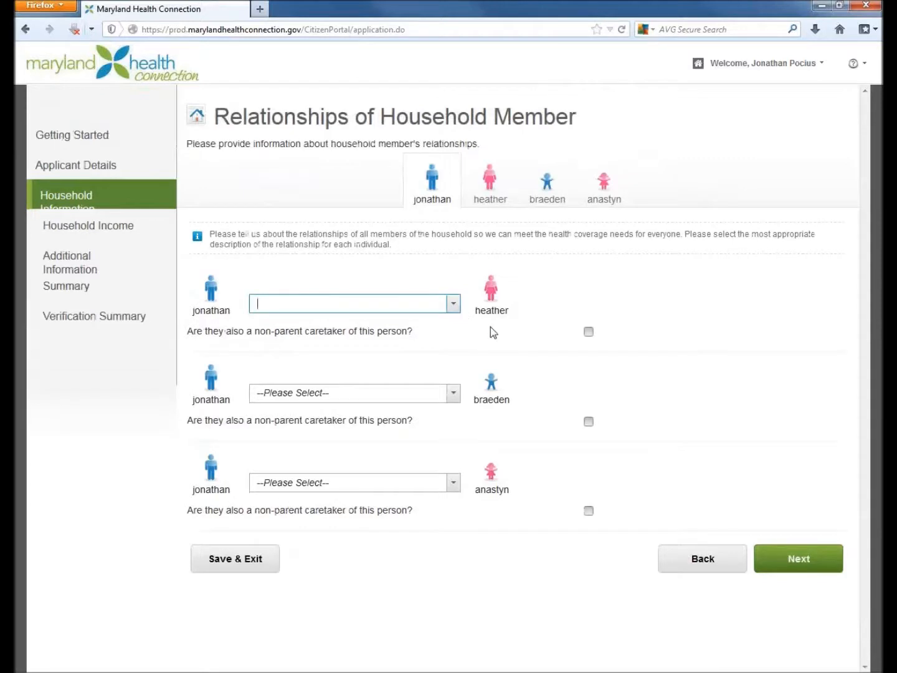
- Set the applicant's relationship to the other adult in the household to Is the Spouse of
{"action": "left_click", "coordinate": [454, 304]}
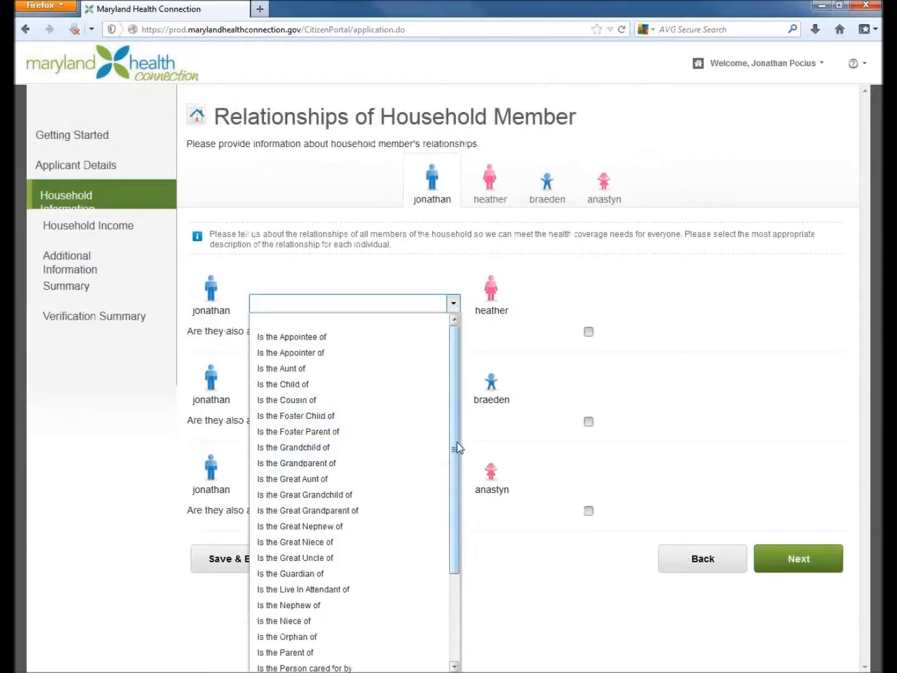
{"action": "left_click_drag", "start_coordinate": [452, 443], "coordinate": [453, 540]}
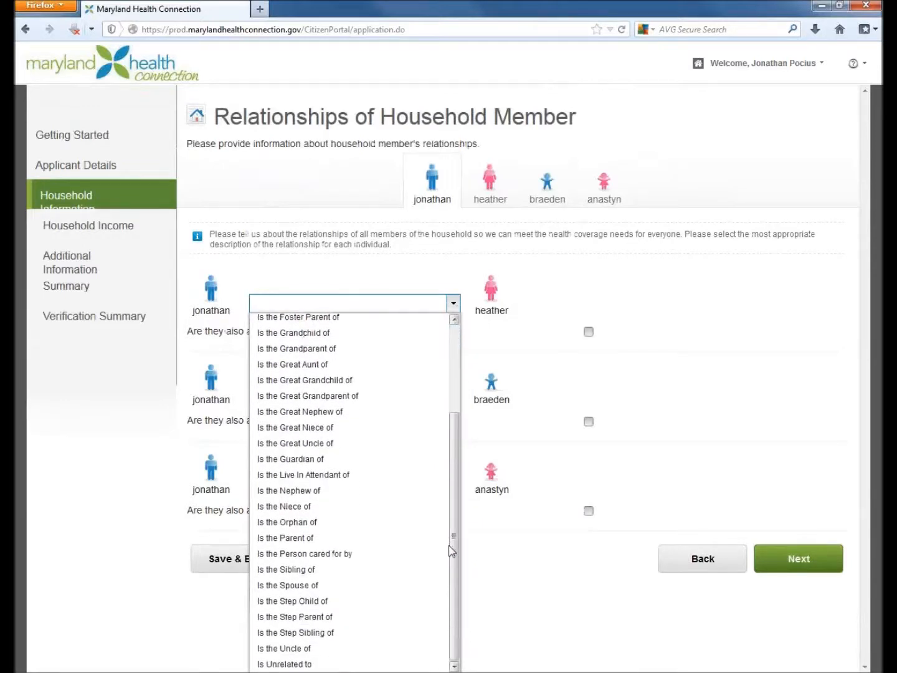
{"action": "left_click", "coordinate": [305, 585]}
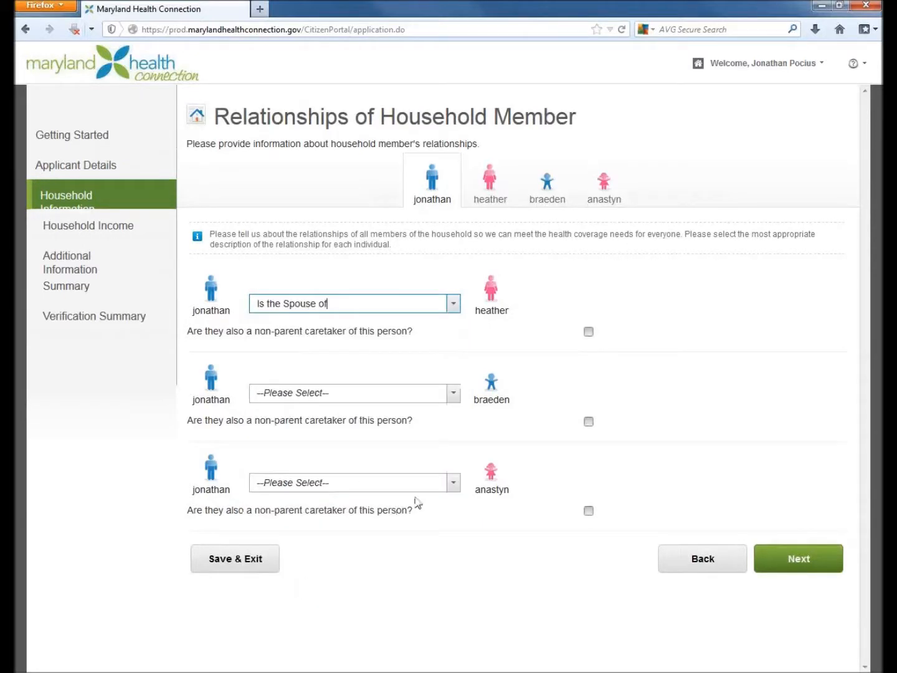
- Set the applicant's relationship to both children to Is the Parent of and continue to the spouse's relationships
{"action": "left_click", "coordinate": [453, 393]}
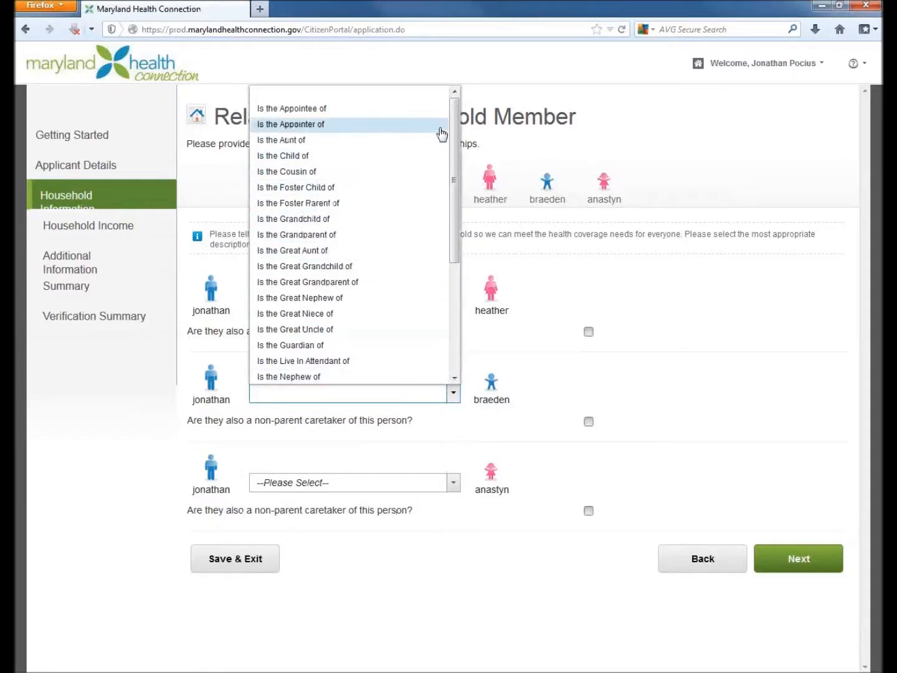
{"action": "left_click_drag", "start_coordinate": [455, 124], "coordinate": [462, 248]}
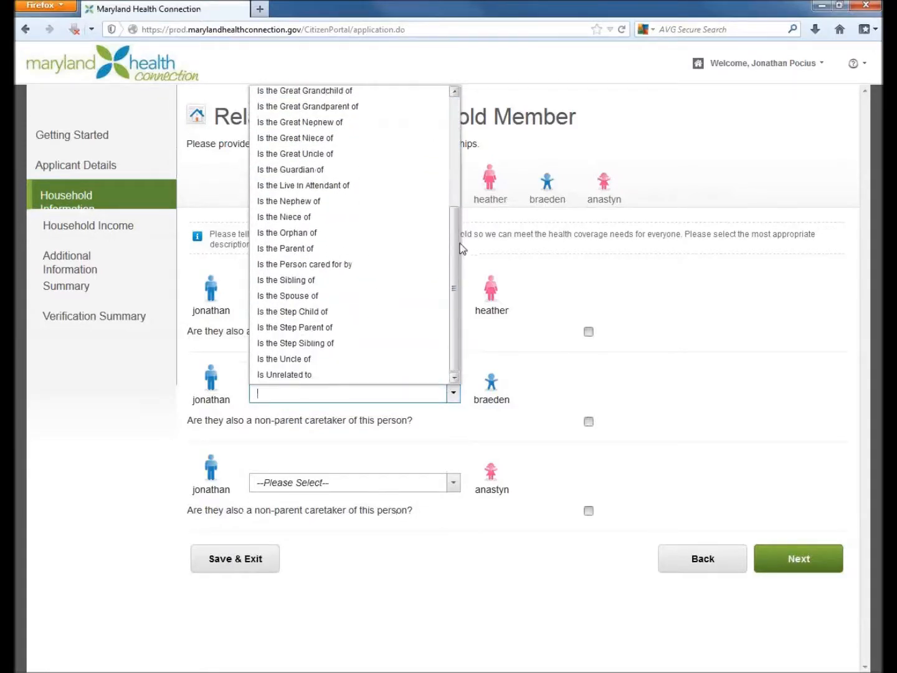
{"action": "left_click", "coordinate": [329, 250]}
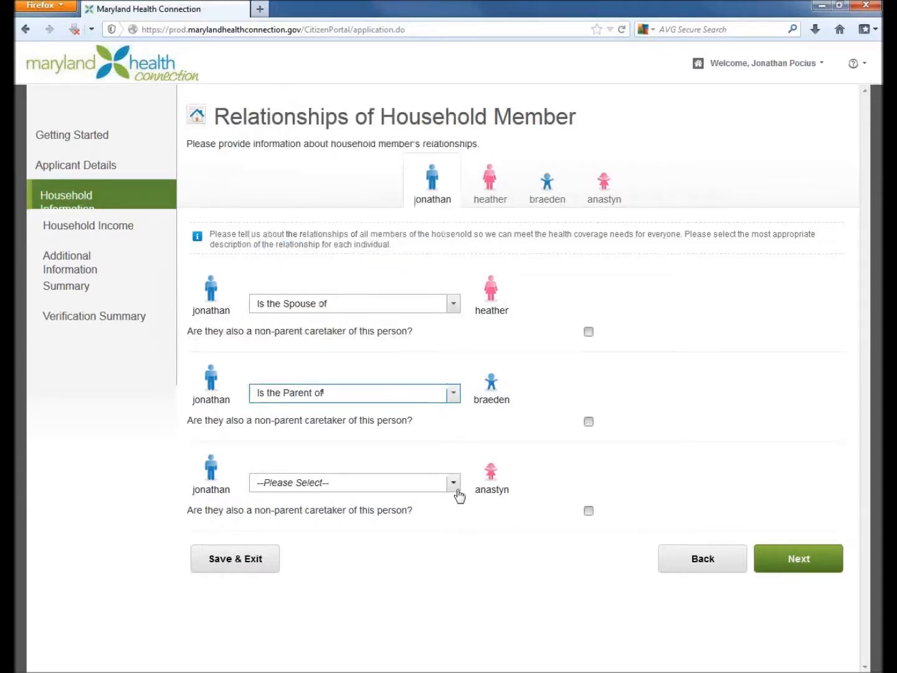
{"action": "left_click", "coordinate": [454, 483]}
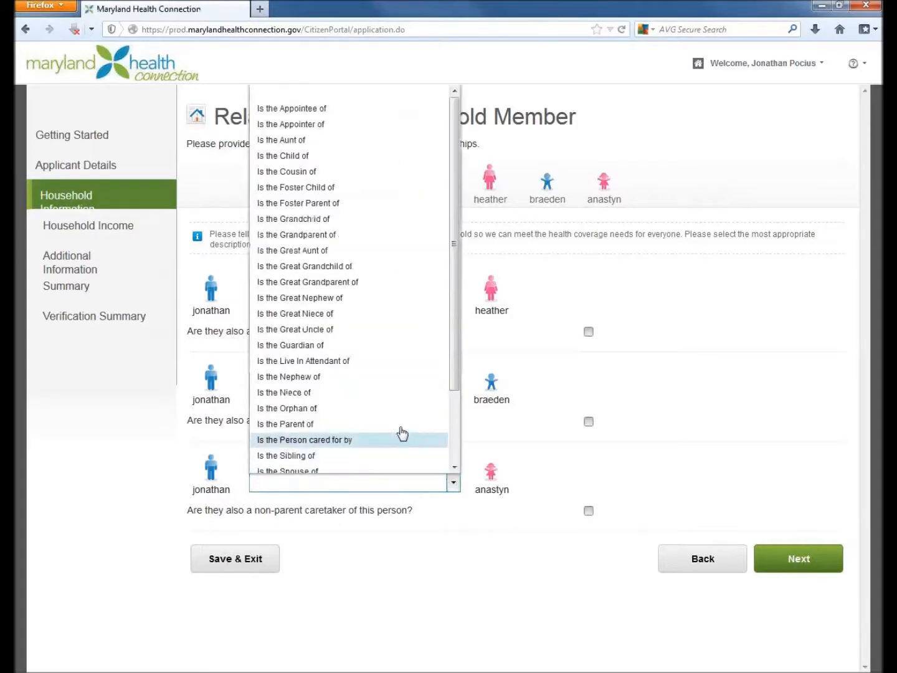
{"action": "left_click", "coordinate": [321, 425]}
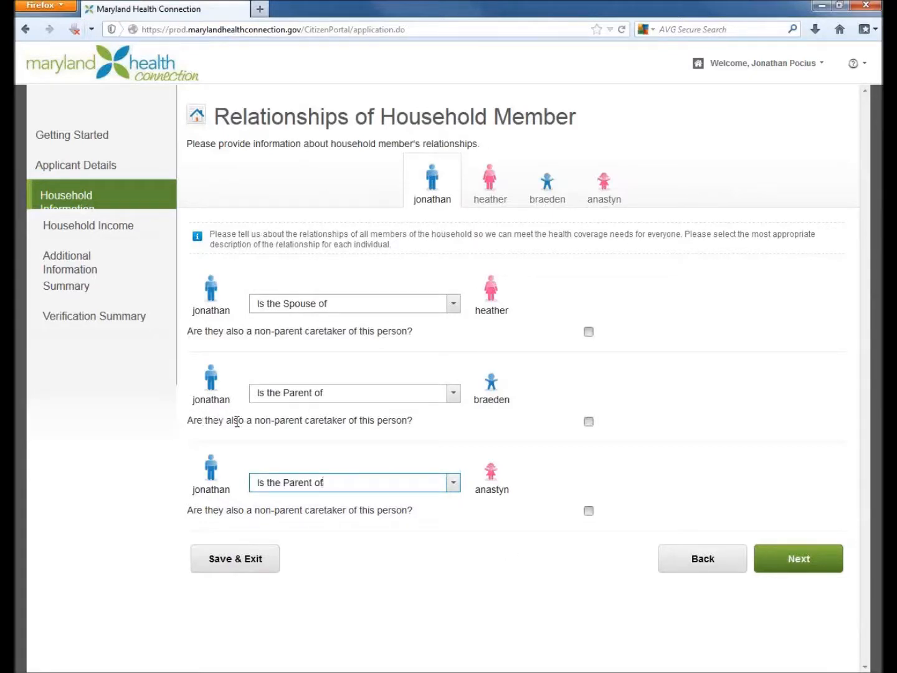
{"action": "left_click", "coordinate": [825, 568]}
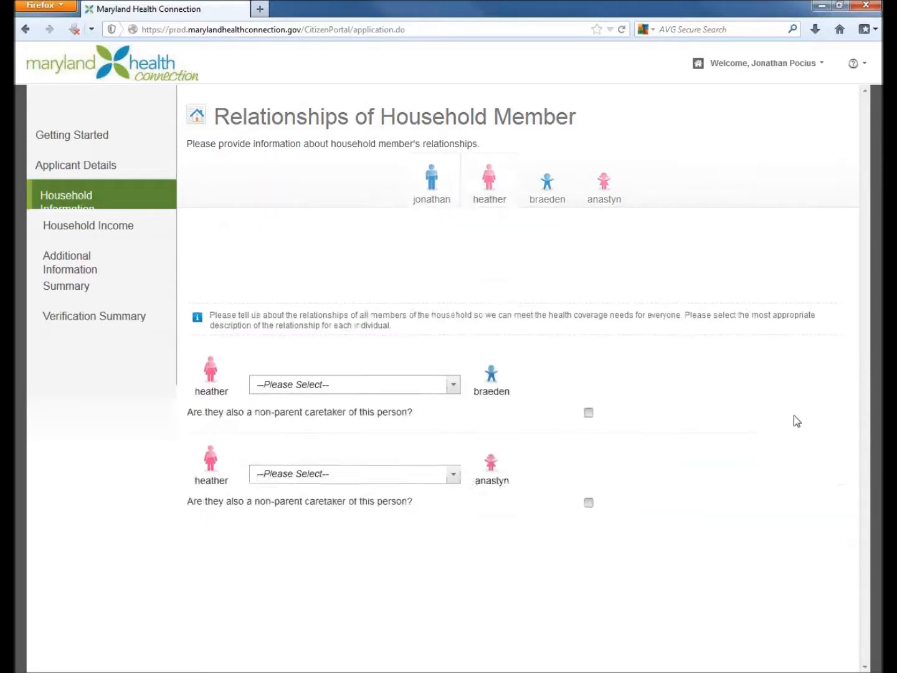
- Set the spouse's relationship to both children to Is the Parent of and continue to the first child
{"action": "left_click", "coordinate": [455, 304]}
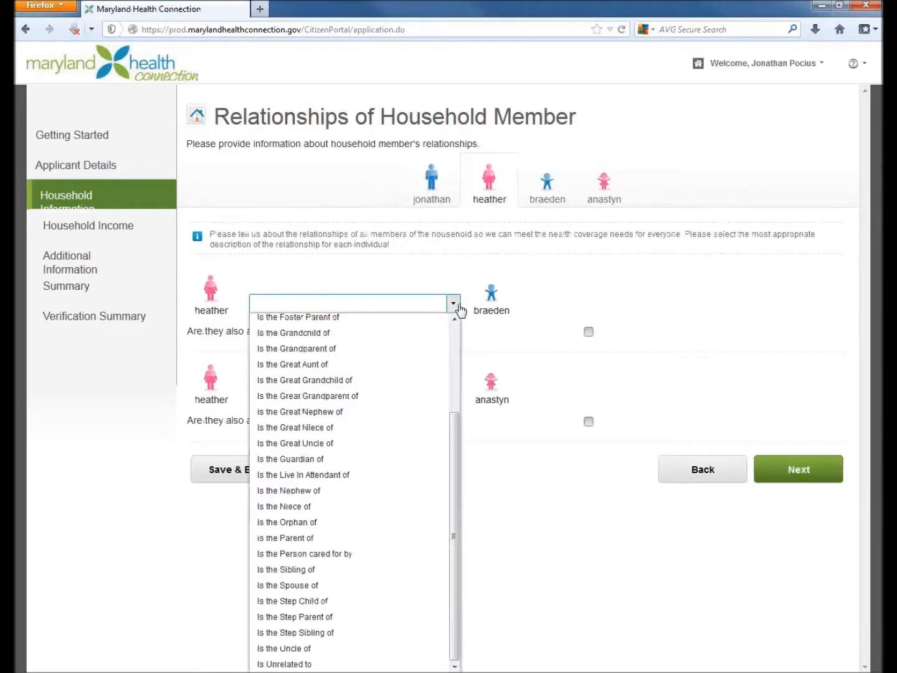
{"action": "left_click", "coordinate": [289, 537]}
{"action": "left_click", "coordinate": [459, 401]}
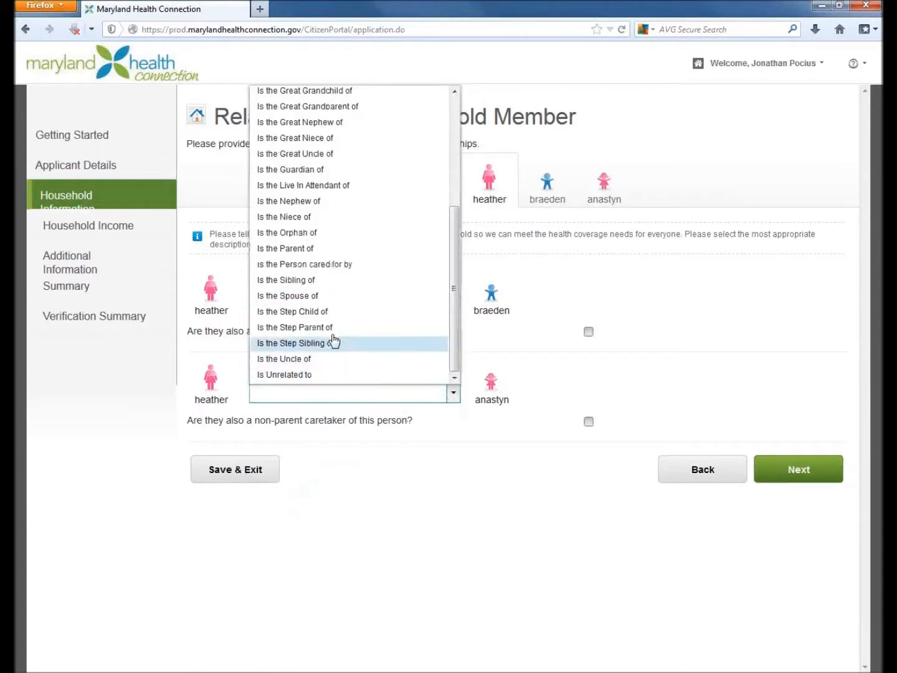
{"action": "left_click", "coordinate": [301, 247]}
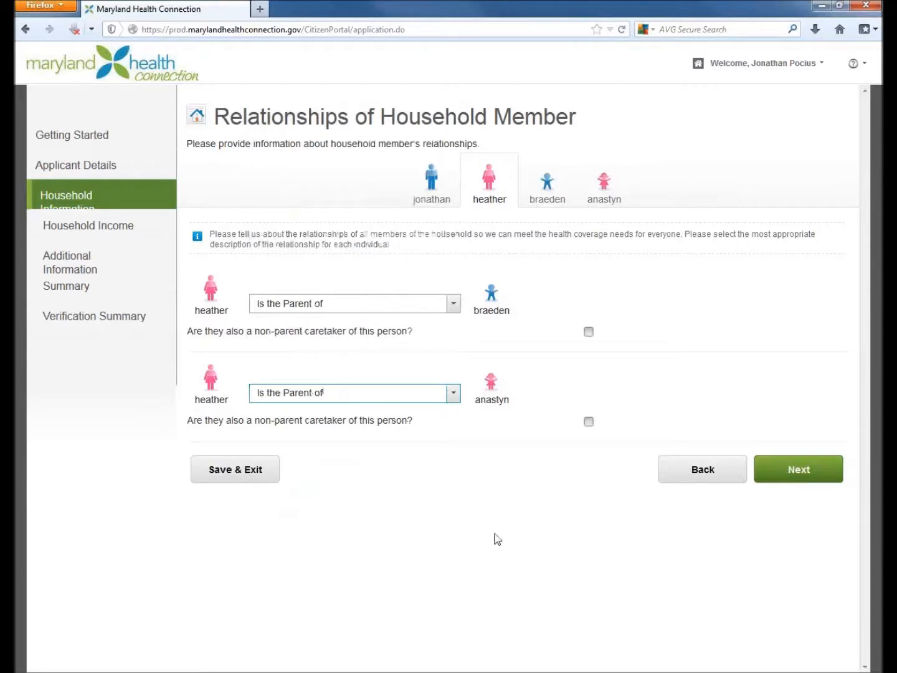
{"action": "left_click", "coordinate": [798, 477]}
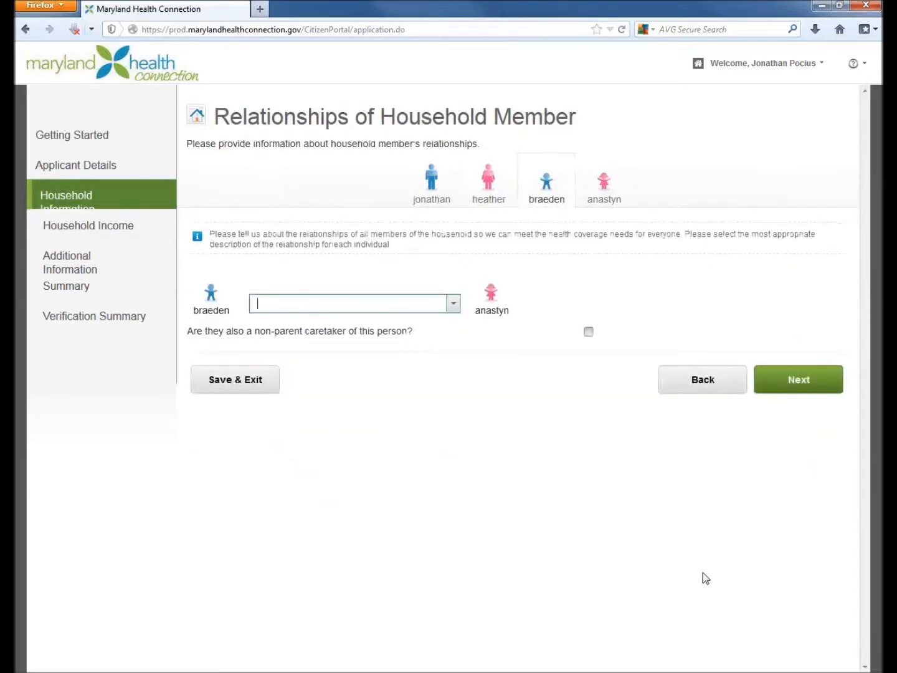
- Set the relationship between the two children to Is the Sibling of and continue to Tax Filer Information
{"action": "left_click", "coordinate": [453, 304]}
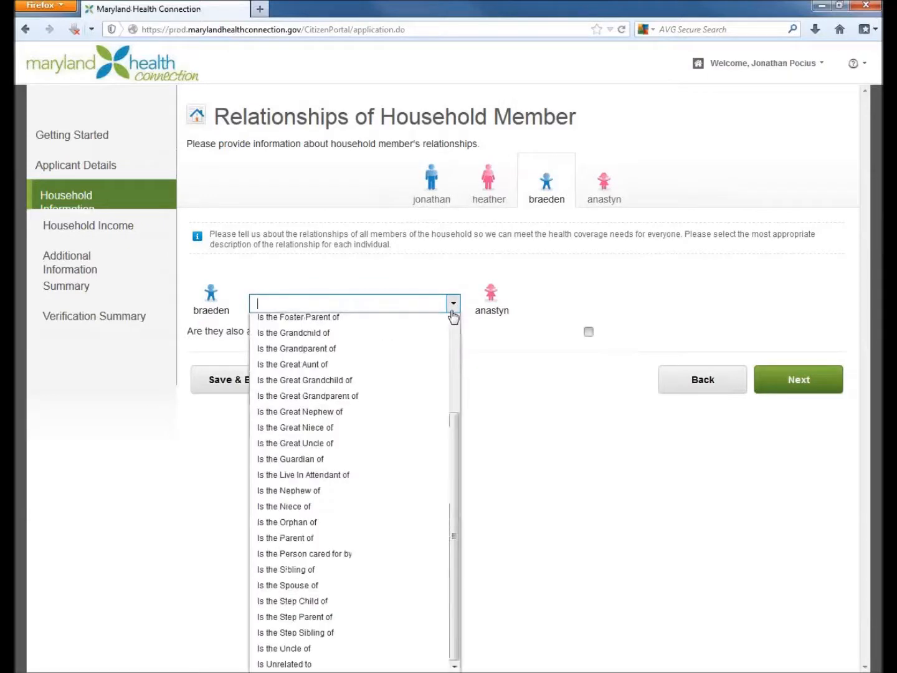
{"action": "left_click", "coordinate": [314, 569]}
{"action": "left_click", "coordinate": [793, 390]}
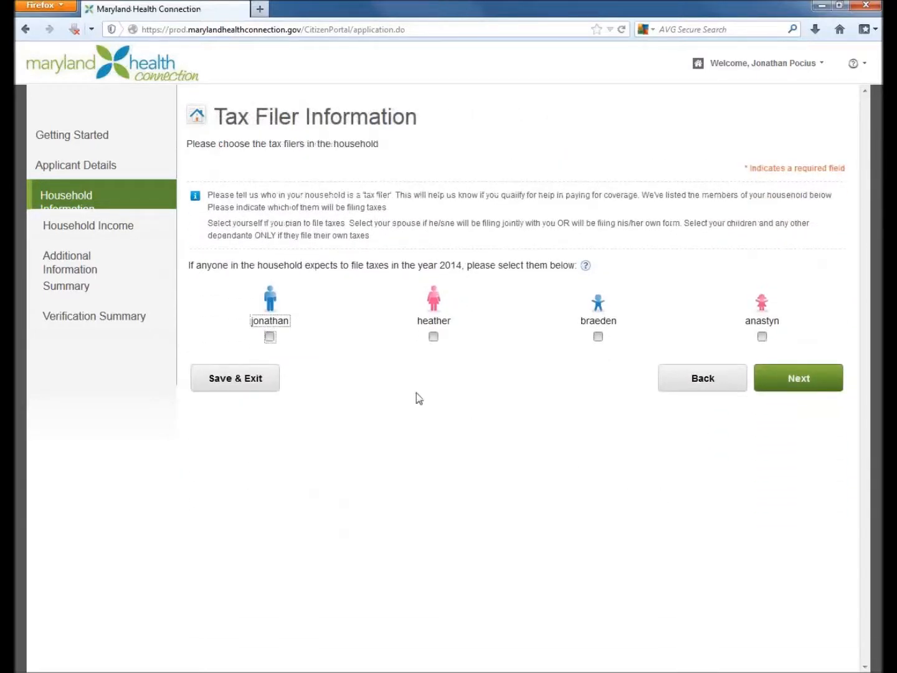
- Select the applicant and the spouse as the household's 2014 tax filers and continue to Tax Filing Status
{"action": "left_click_drag", "start_coordinate": [198, 264], "coordinate": [572, 270]}
{"action": "left_click", "coordinate": [485, 429]}
{"action": "left_click", "coordinate": [433, 338]}
{"action": "left_click", "coordinate": [272, 338]}
{"action": "left_click", "coordinate": [812, 391]}
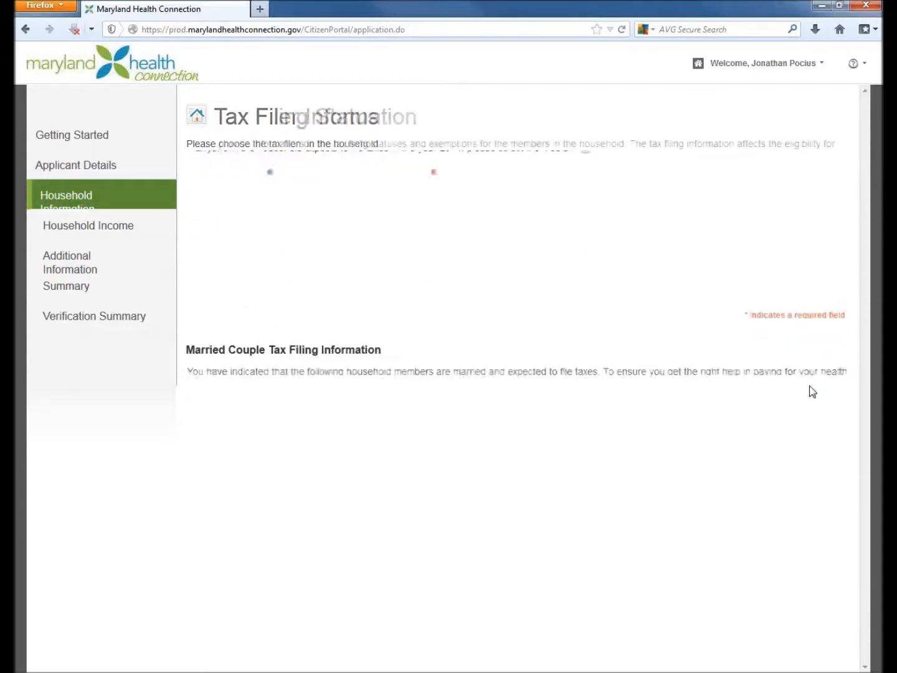
- Answer Yes to the spouses planning to file federal taxes jointly and continue to Tax Dependent Information
{"action": "left_click_drag", "start_coordinate": [187, 272], "coordinate": [585, 273]}
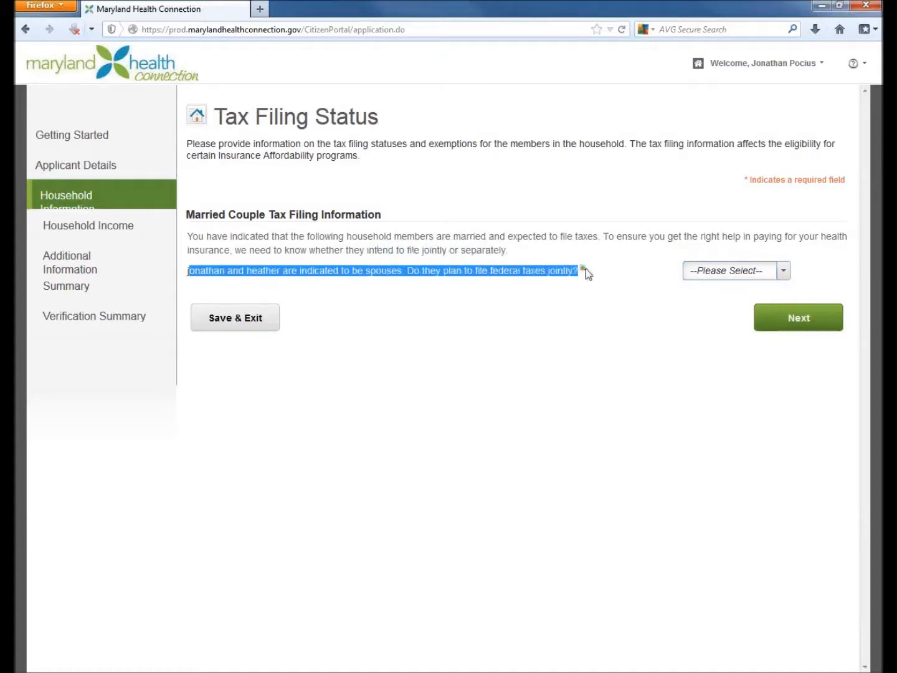
{"action": "left_click", "coordinate": [645, 286]}
{"action": "left_click", "coordinate": [784, 272]}
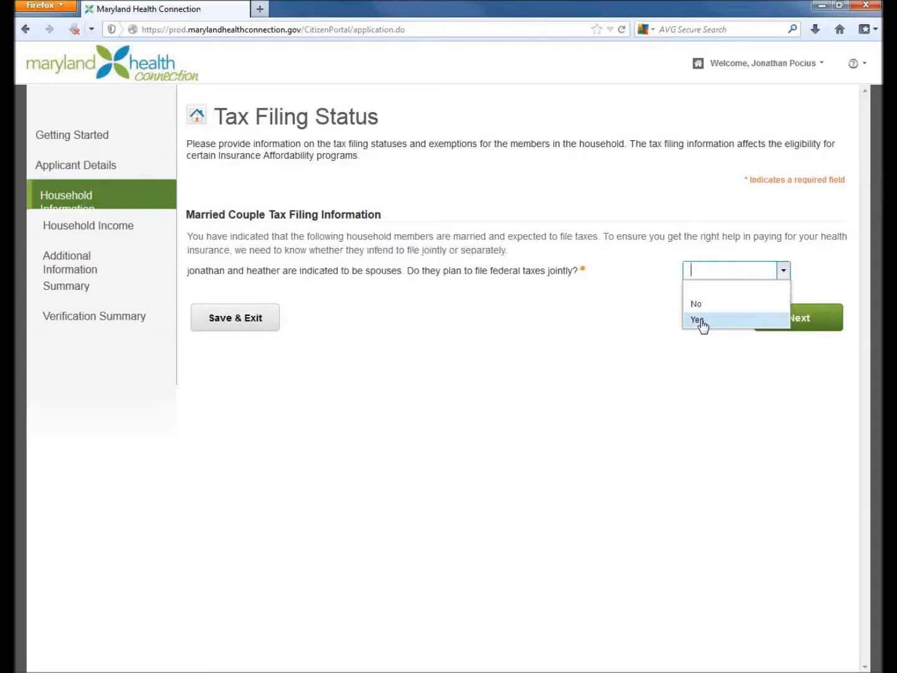
{"action": "left_click", "coordinate": [698, 320]}
{"action": "left_click", "coordinate": [800, 318]}
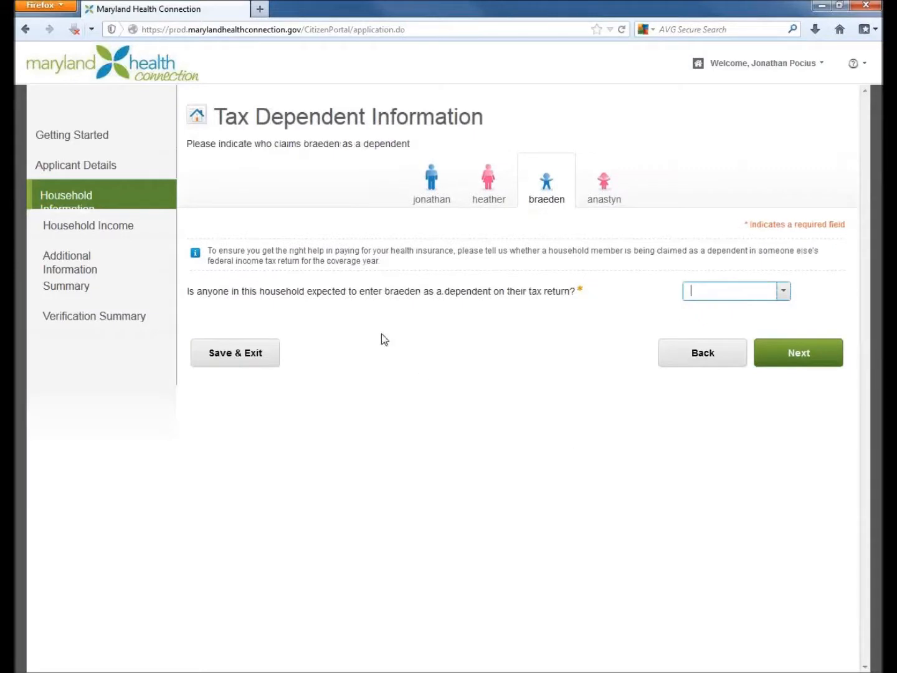
- Answer Yes to the first child being entered as a tax dependent and select the applicant as the person claiming him
{"action": "left_click", "coordinate": [782, 294]}
{"action": "left_click", "coordinate": [697, 340]}
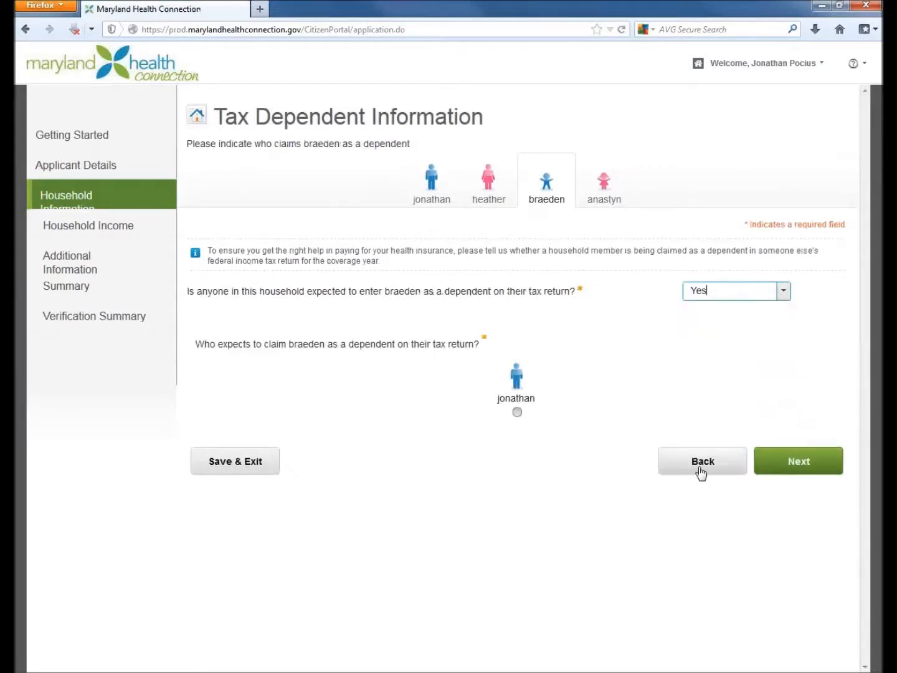
{"action": "left_click", "coordinate": [518, 413]}
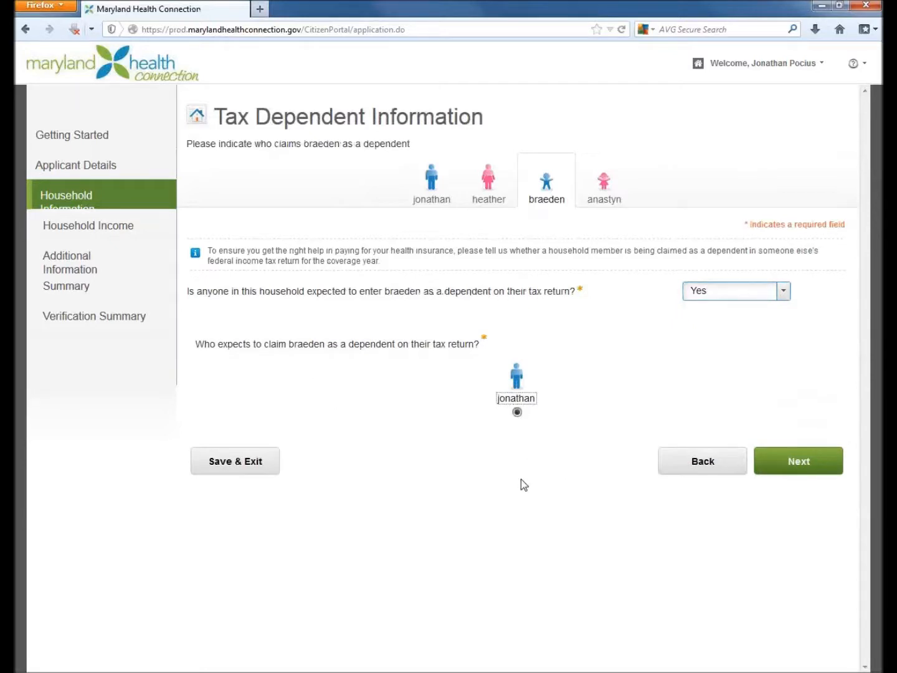
- Answer Yes to the second child being entered as a tax dependent, claimed by the applicant, and continue to Household Summary
{"action": "left_click", "coordinate": [792, 474]}
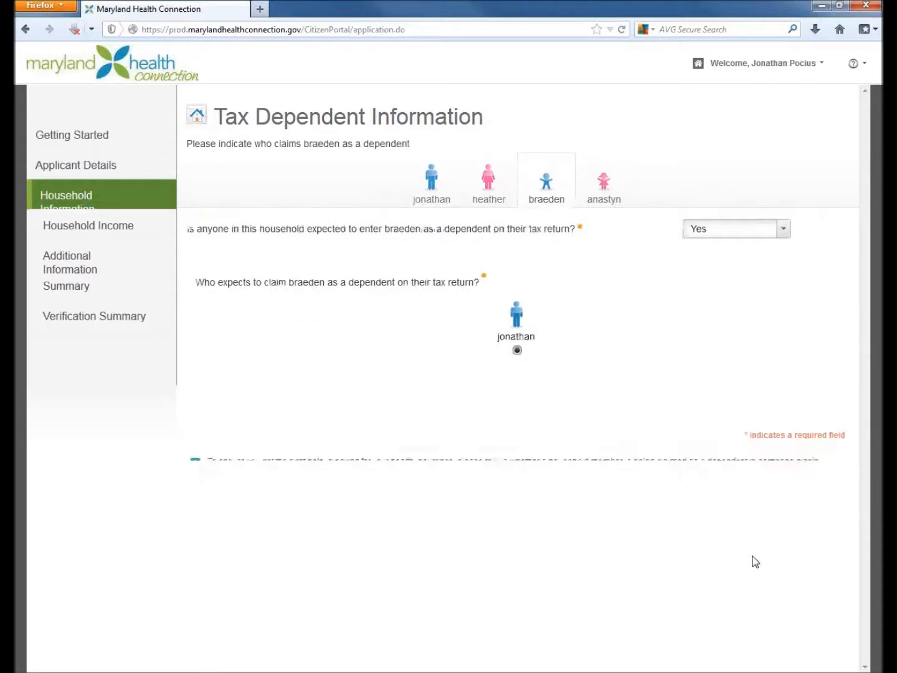
{"action": "left_click", "coordinate": [777, 295]}
{"action": "left_click", "coordinate": [784, 298]}
{"action": "left_click", "coordinate": [704, 341]}
{"action": "left_click", "coordinate": [518, 412]}
{"action": "left_click", "coordinate": [804, 470]}
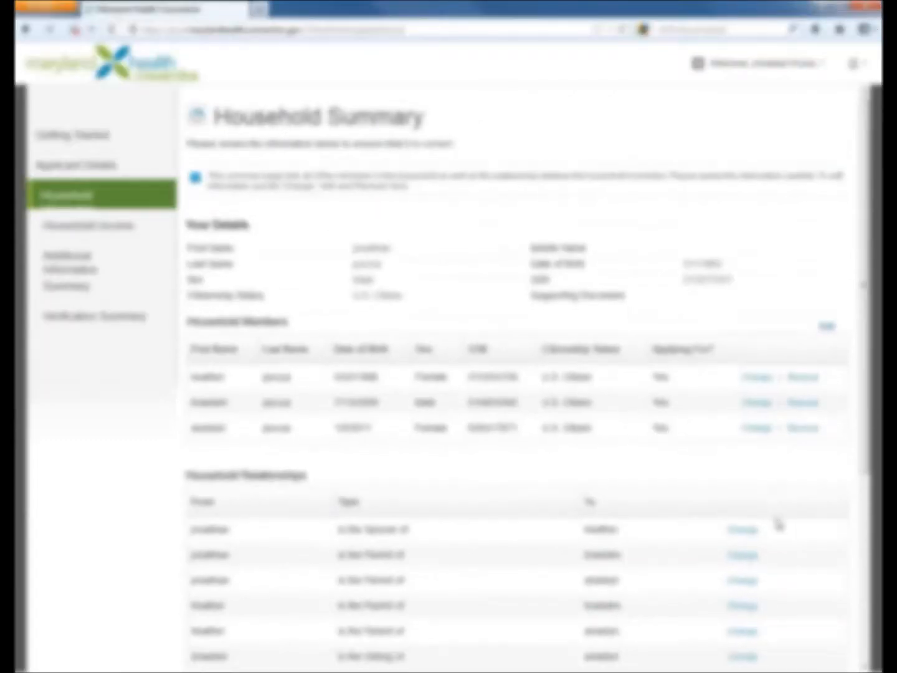
- Proceed past the Household Summary to Income Information, answer Yes to the applicant having income, and continue to Enter Income Details
{"action": "left_click_drag", "start_coordinate": [867, 242], "coordinate": [866, 411]}
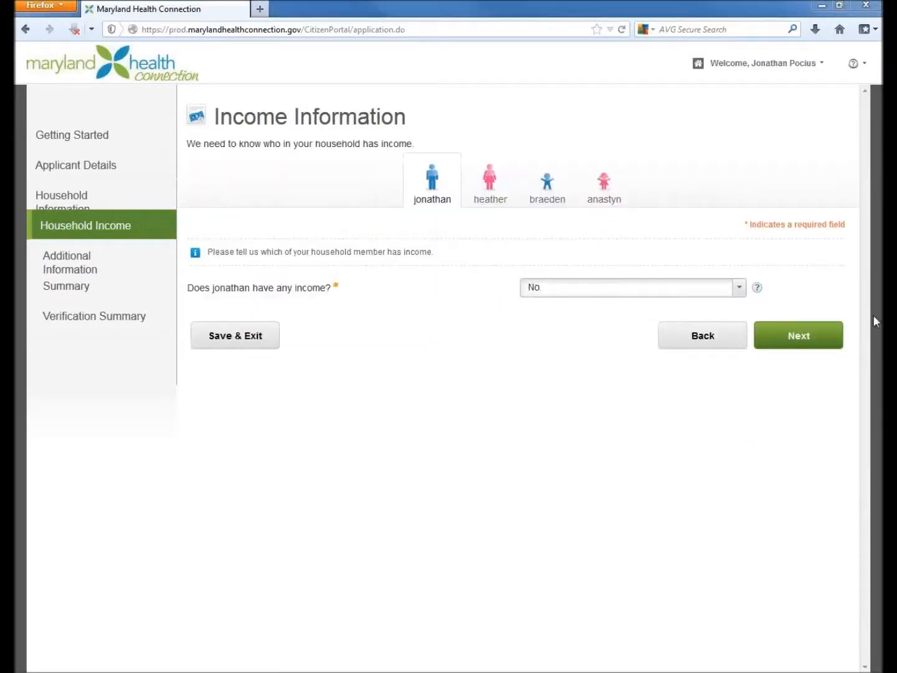
{"action": "left_click", "coordinate": [735, 289]}
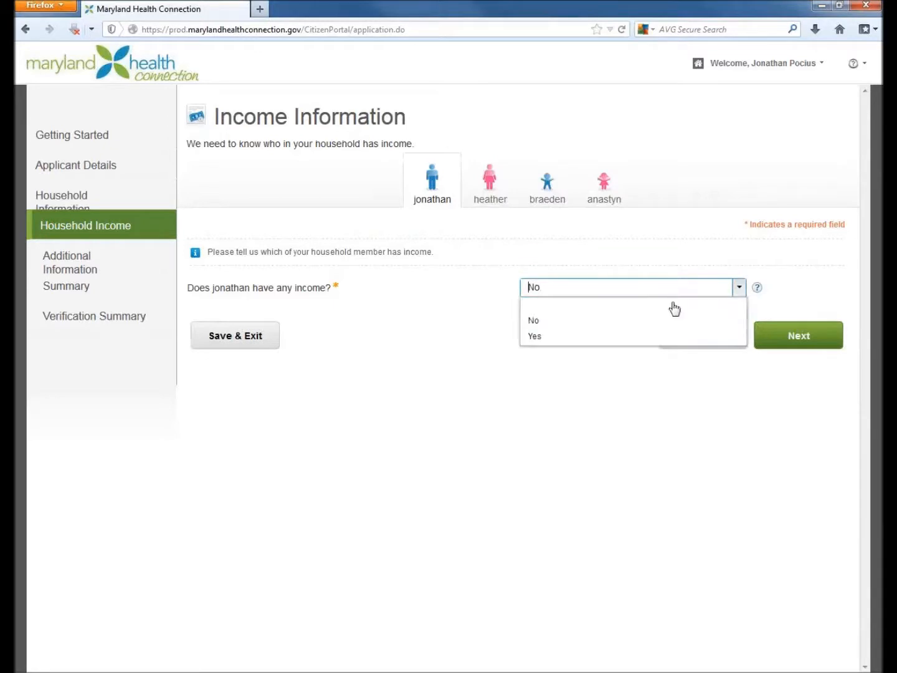
{"action": "left_click", "coordinate": [549, 340]}
{"action": "left_click", "coordinate": [815, 343]}
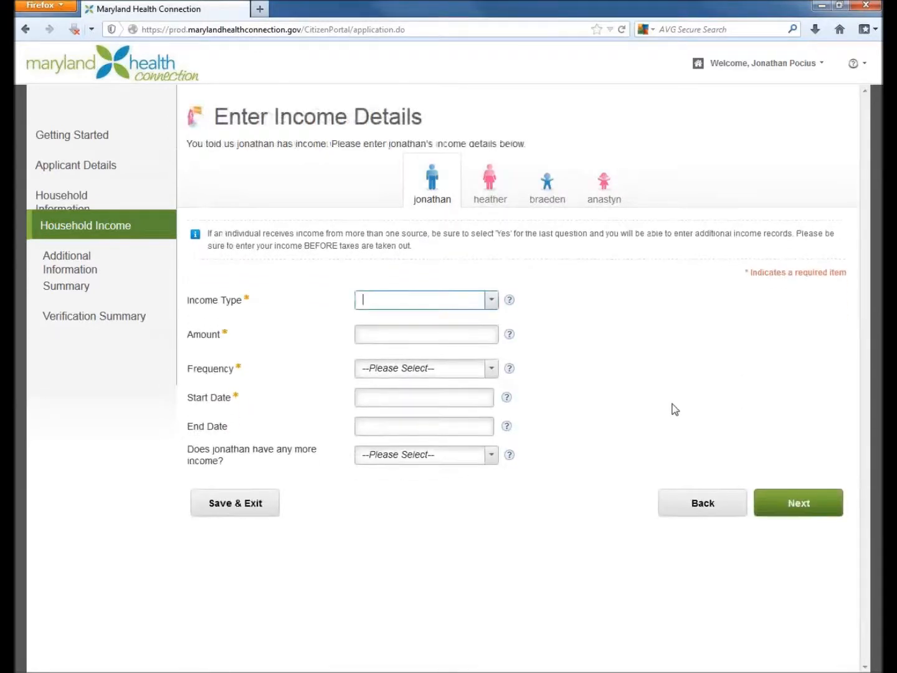
{"action": "left_click", "coordinate": [495, 306]}
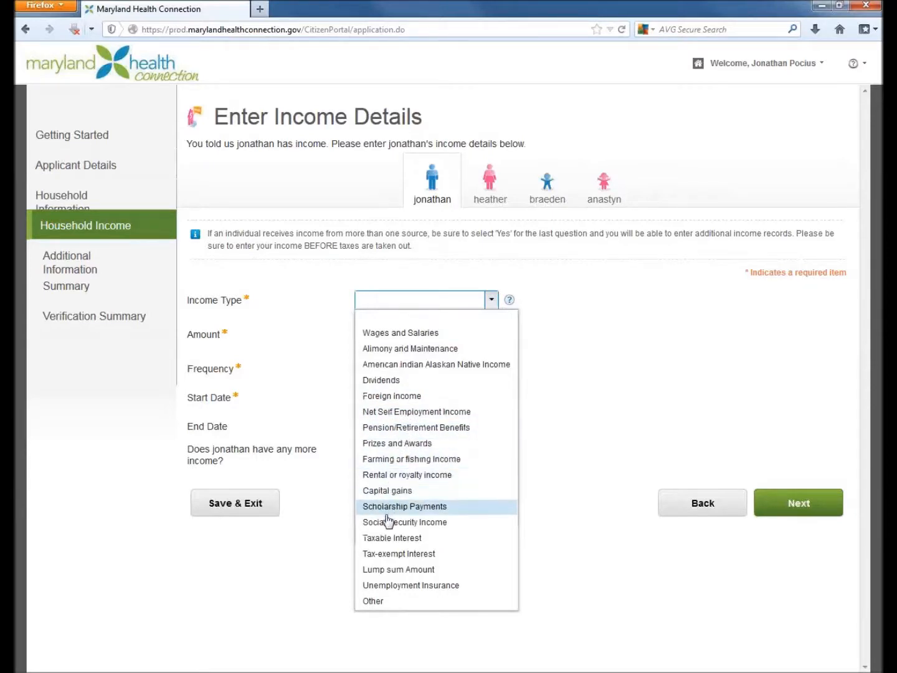
{"action": "left_click", "coordinate": [374, 601]}
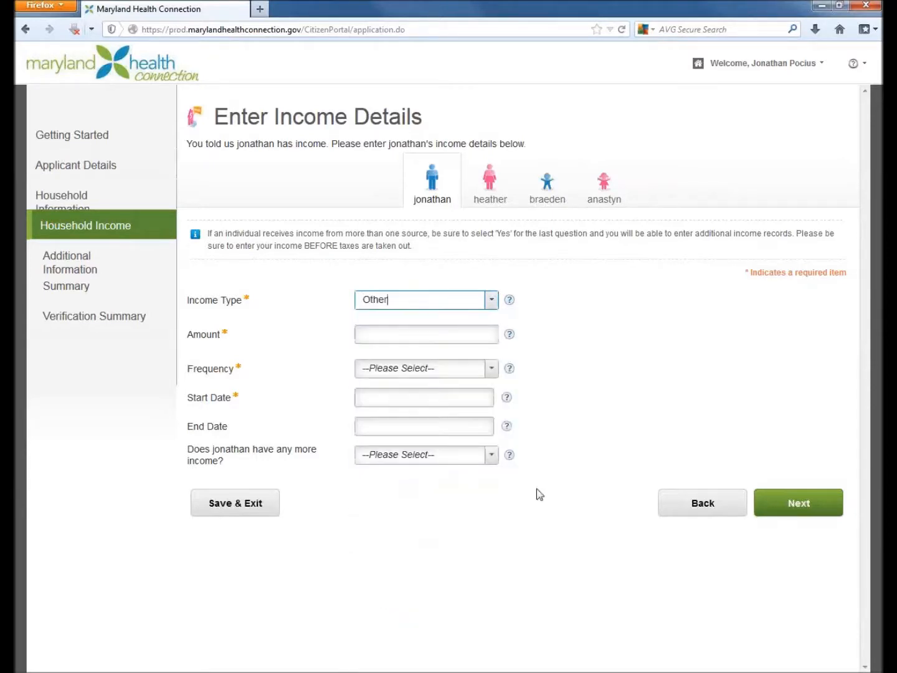
{"action": "left_click", "coordinate": [433, 332]}
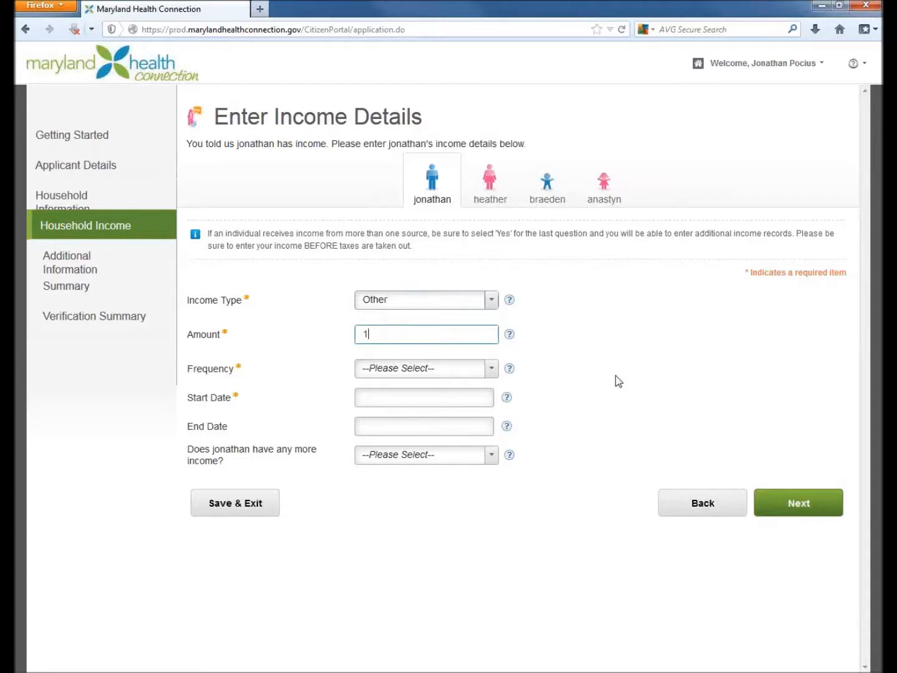
{"action": "type", "text": "1000000000"}
{"action": "key", "text": "Tab"}
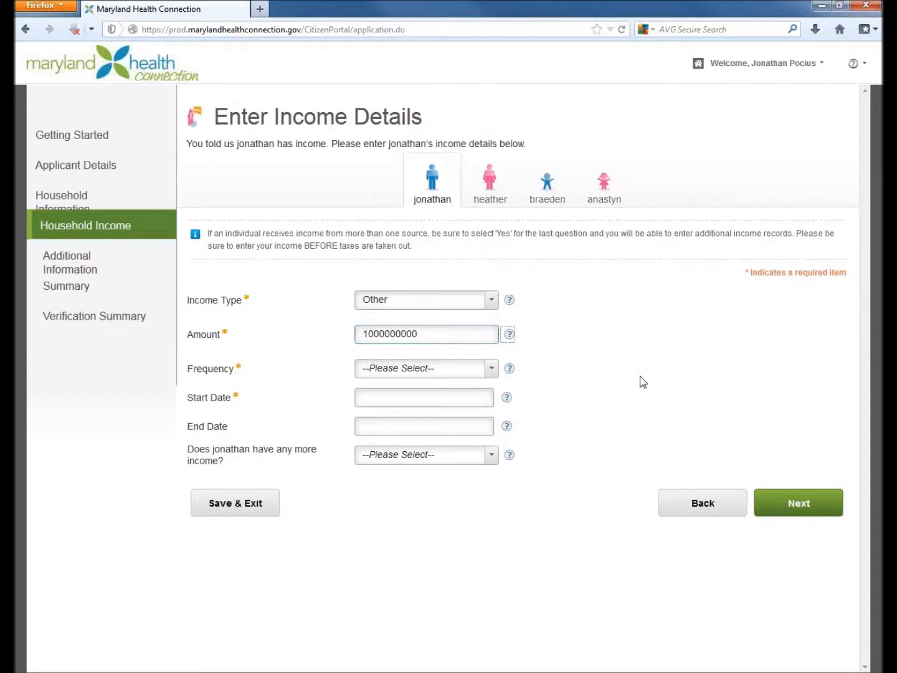
{"action": "left_click", "coordinate": [492, 369]}
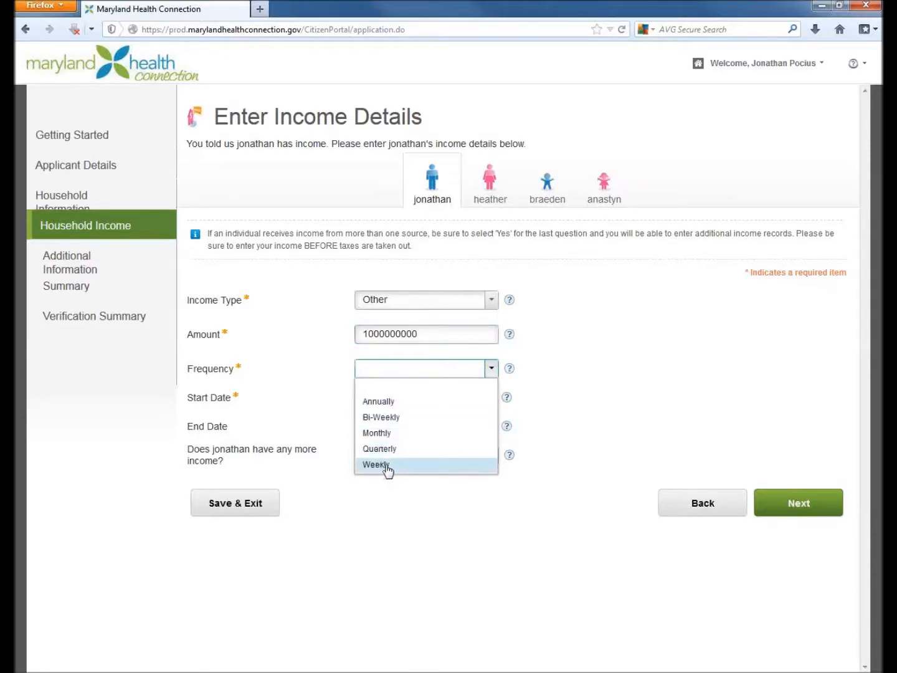
{"action": "left_click", "coordinate": [396, 402]}
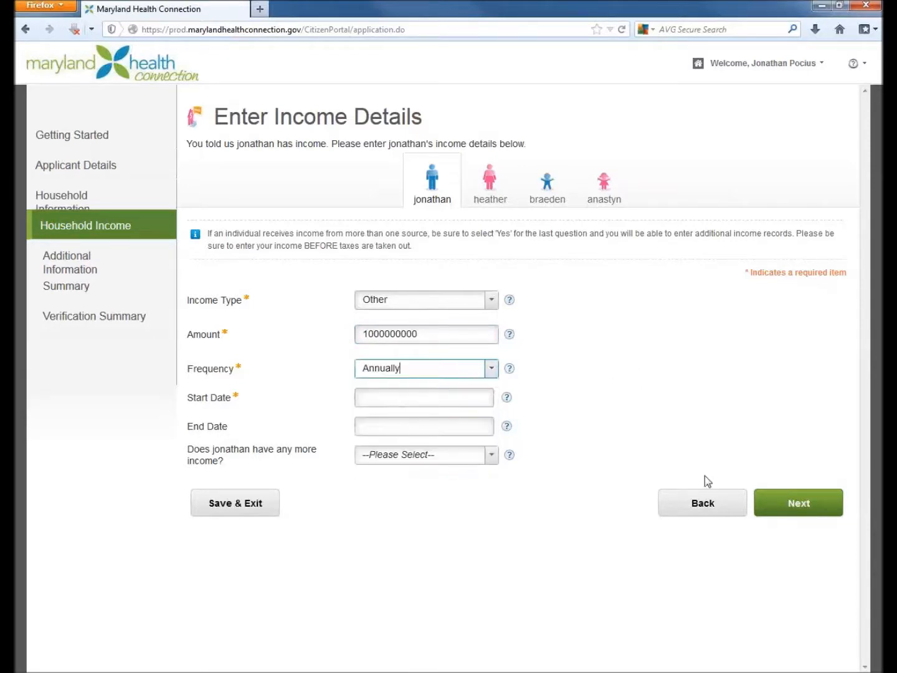
- Set the income start date to 1/1/2014, answer No to the applicant having more income, and continue to Income Deductions
{"action": "left_click", "coordinate": [463, 395]}
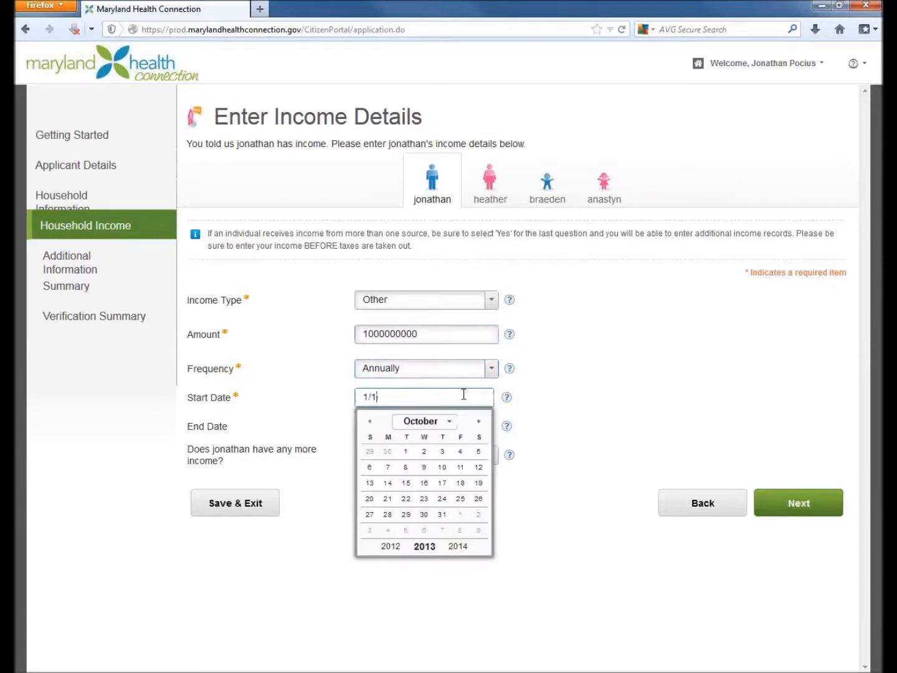
{"action": "left_click", "coordinate": [613, 406]}
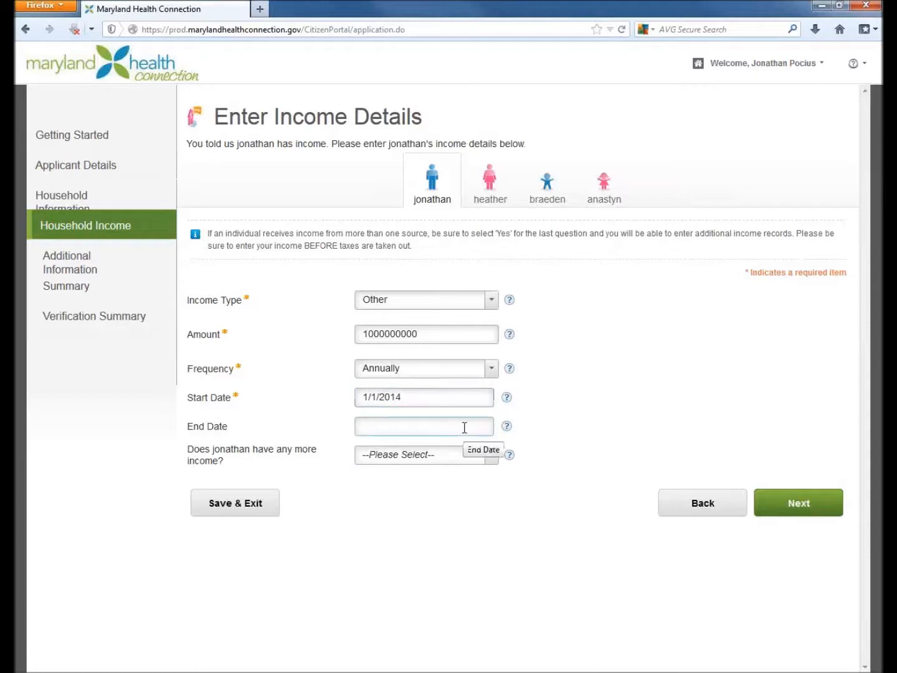
{"action": "left_click", "coordinate": [490, 458]}
{"action": "left_click", "coordinate": [378, 496]}
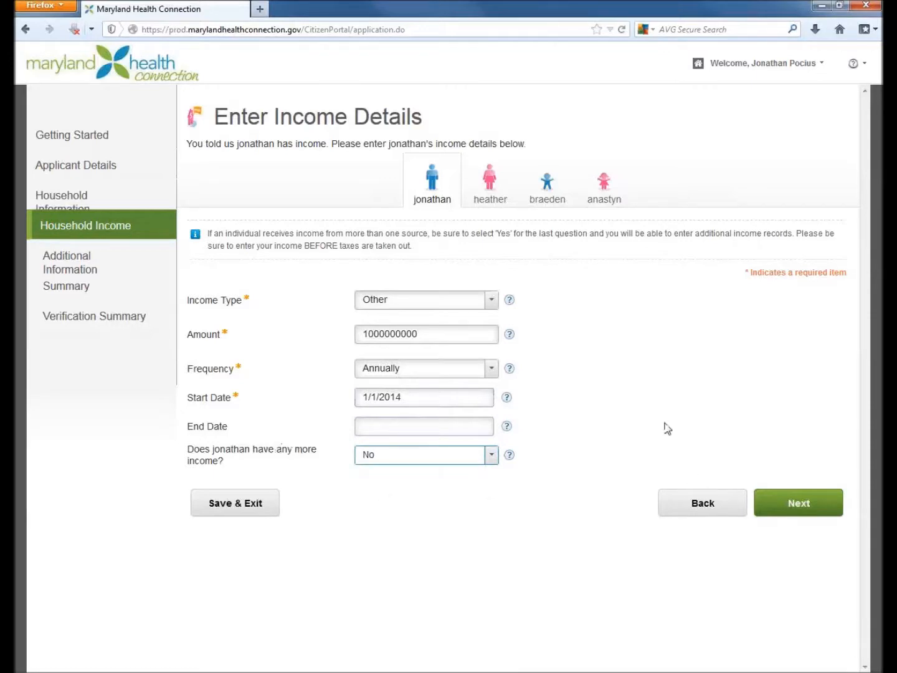
{"action": "left_click", "coordinate": [799, 507]}
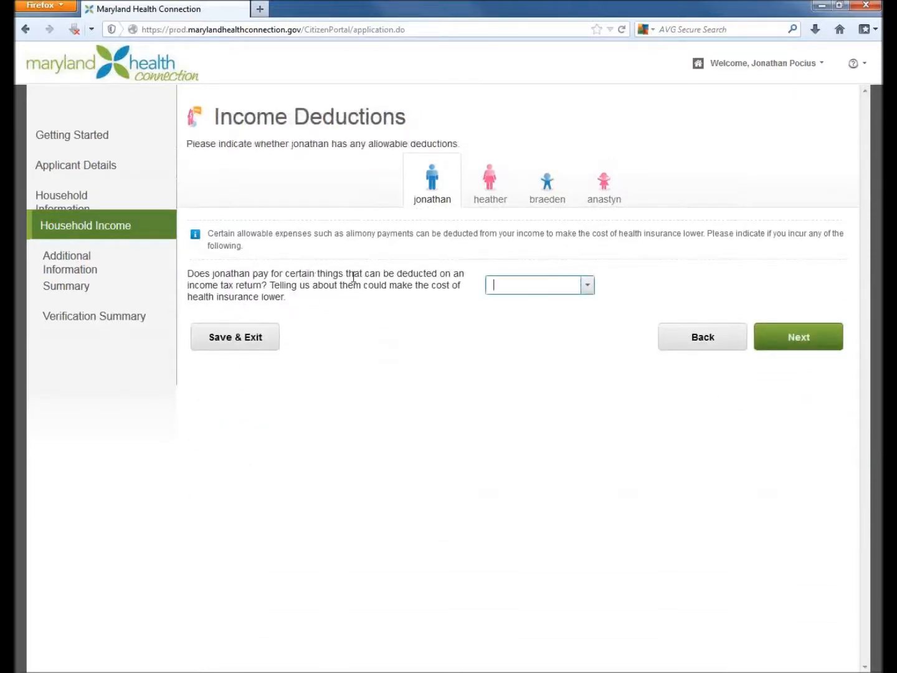
- Answer Yes to the applicant having deductible expenses and enter a Self-employed health insurance deduction of 6000
{"action": "left_click", "coordinate": [588, 286]}
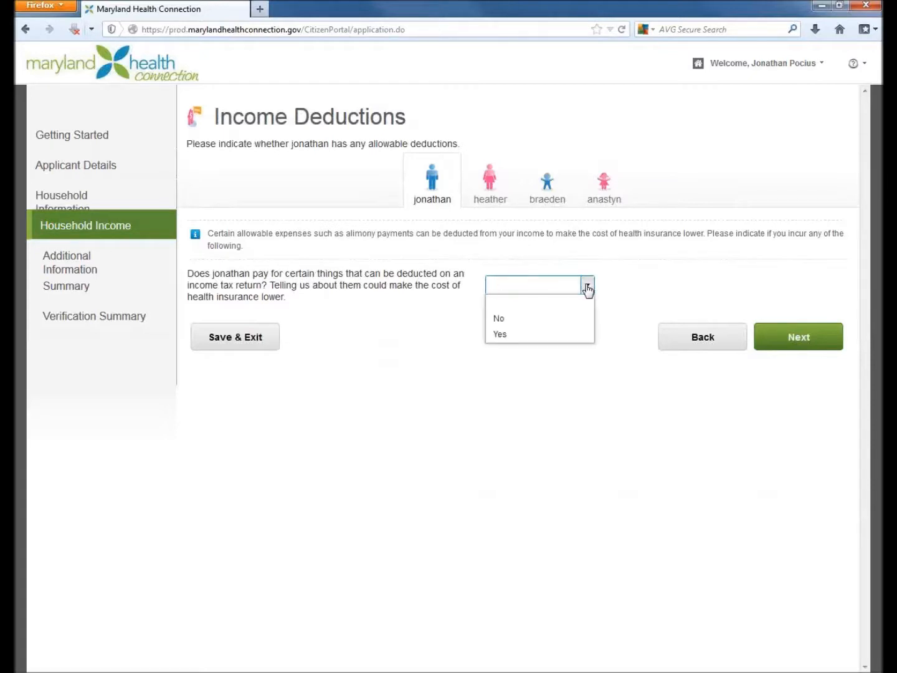
{"action": "left_click", "coordinate": [502, 336]}
{"action": "left_click", "coordinate": [608, 373]}
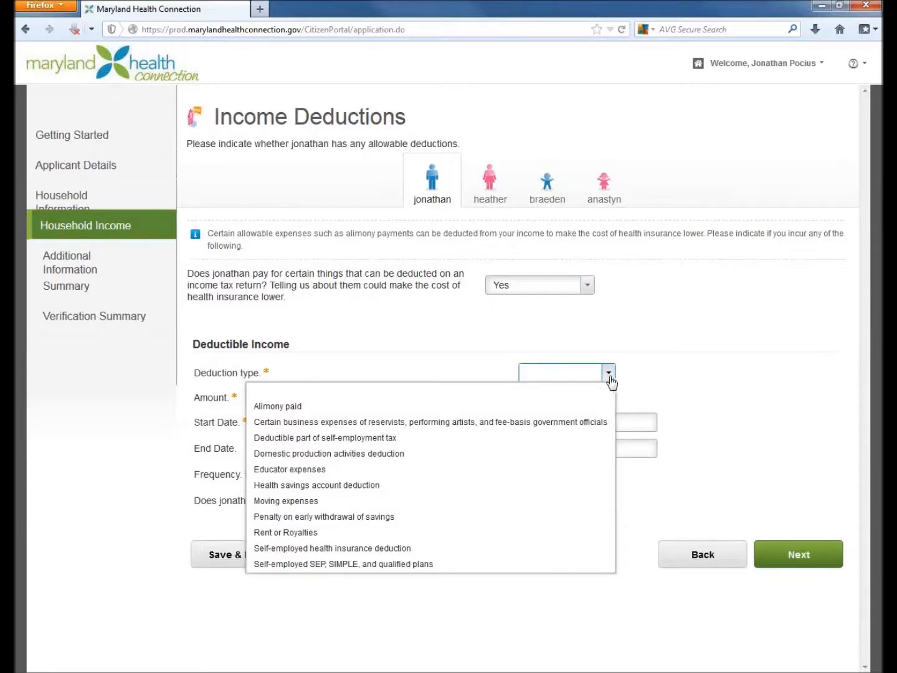
{"action": "left_click", "coordinate": [388, 549]}
{"action": "left_click", "coordinate": [558, 400]}
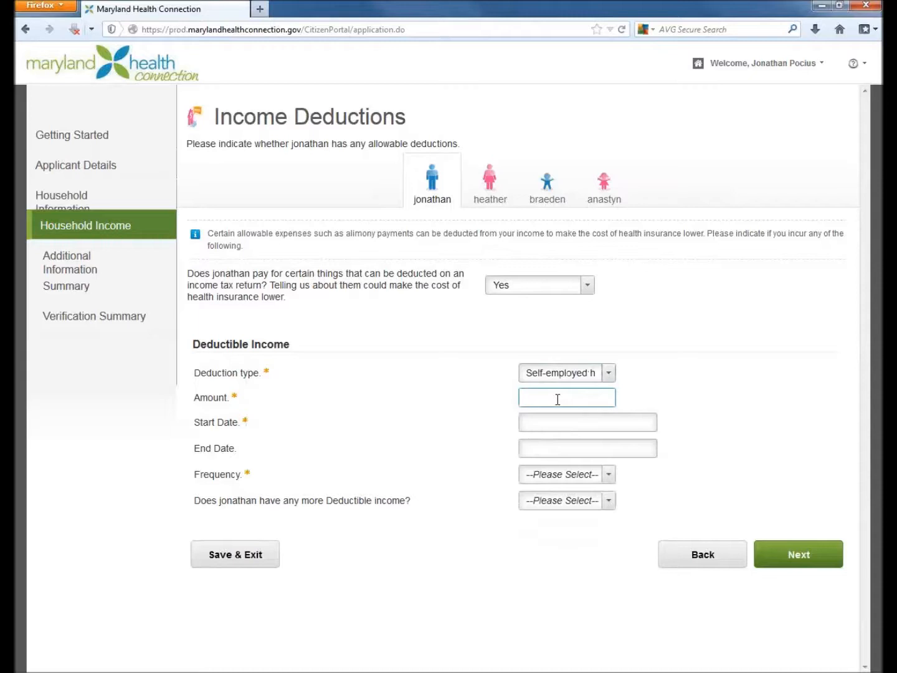
{"action": "type", "text": "6000"}
- Set the deduction's start date to 1/1/2014 and its frequency to Annually
{"action": "left_click", "coordinate": [573, 422]}
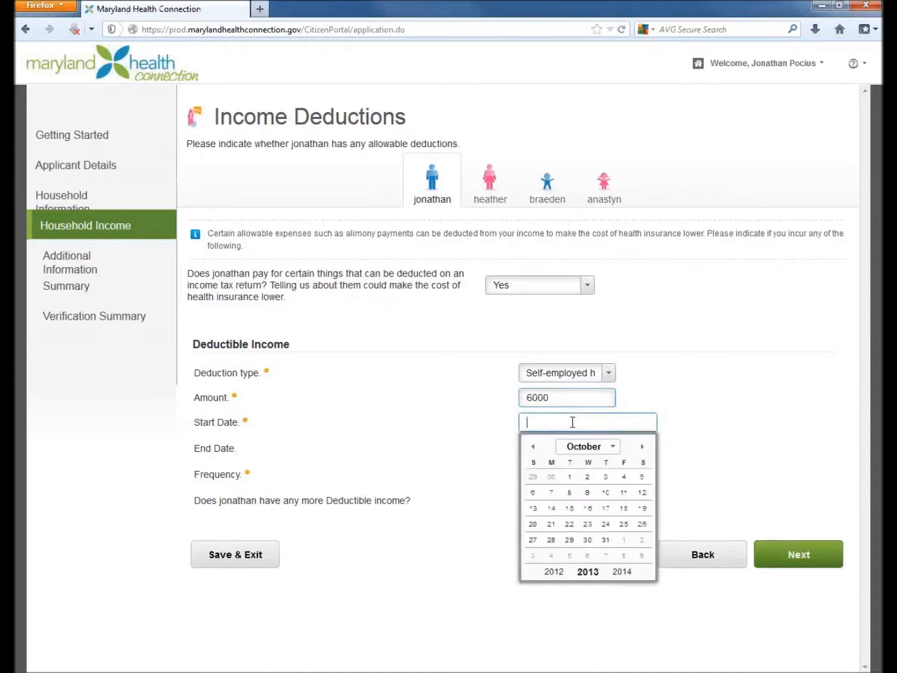
{"action": "type", "text": "1/1/2014"}
{"action": "left_click", "coordinate": [591, 398]}
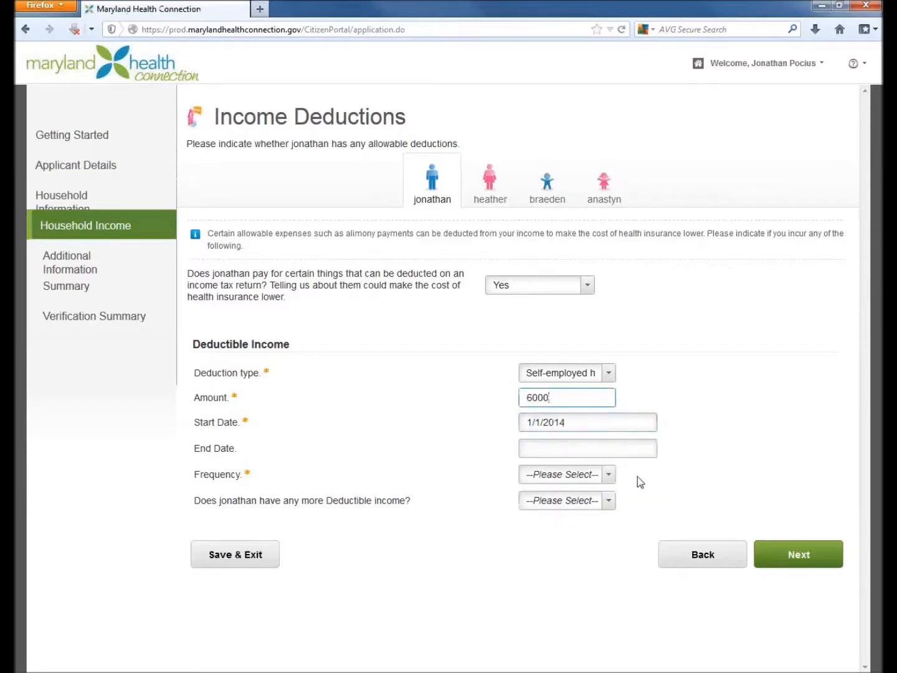
{"action": "left_click", "coordinate": [608, 474]}
{"action": "left_click", "coordinate": [551, 508]}
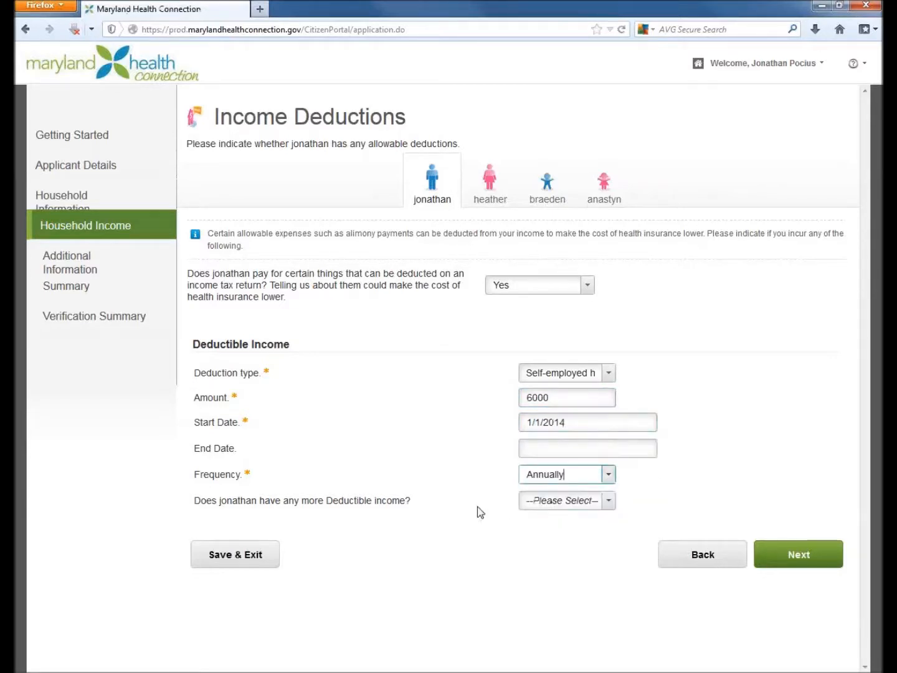
- Answer No to the applicant having more deductible income and continue to the Annual Income review
{"action": "left_click", "coordinate": [609, 502]}
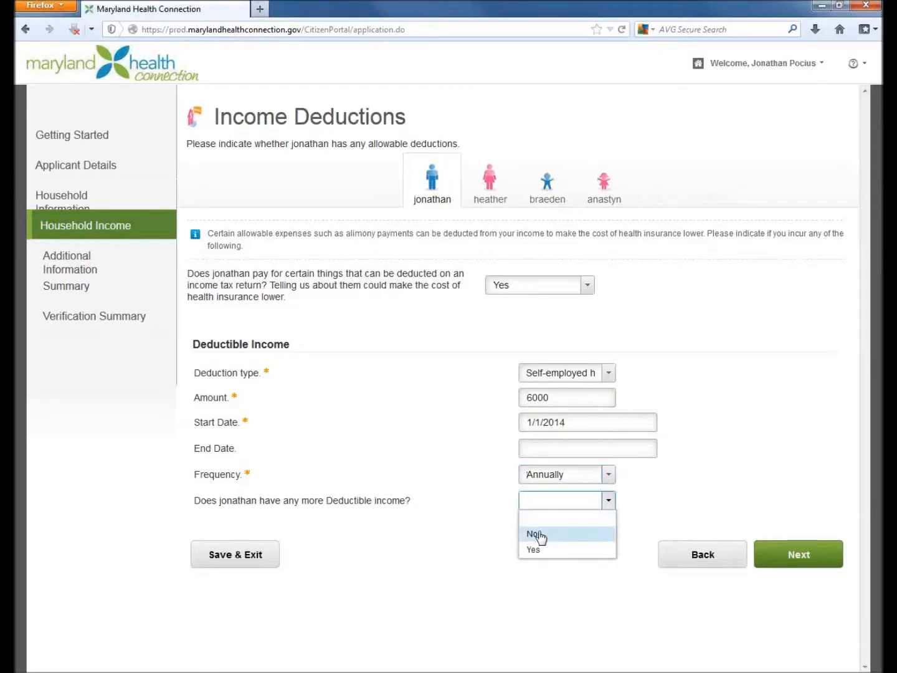
{"action": "left_click", "coordinate": [540, 538]}
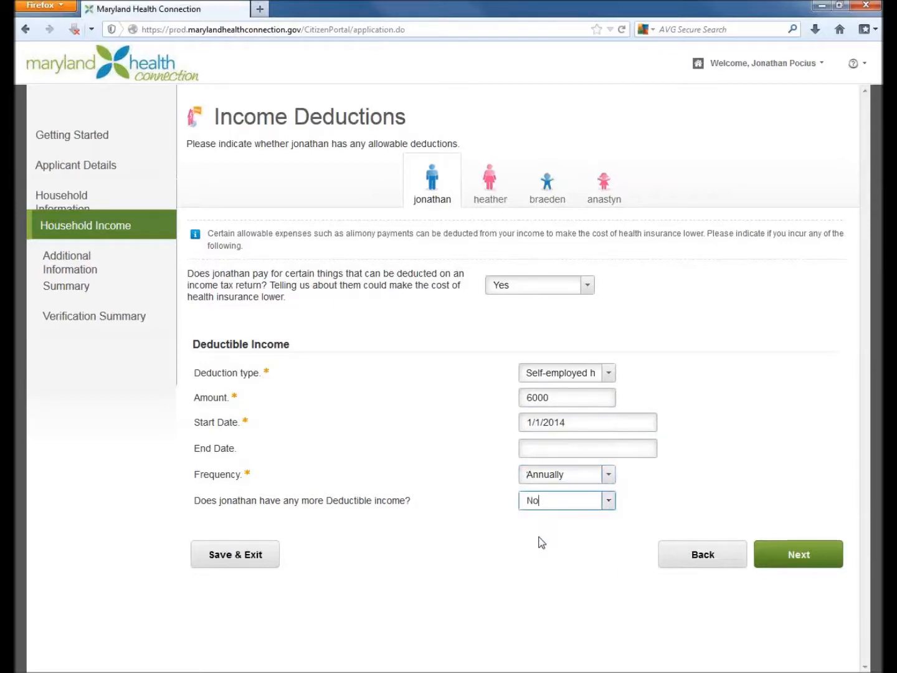
{"action": "left_click", "coordinate": [804, 561]}
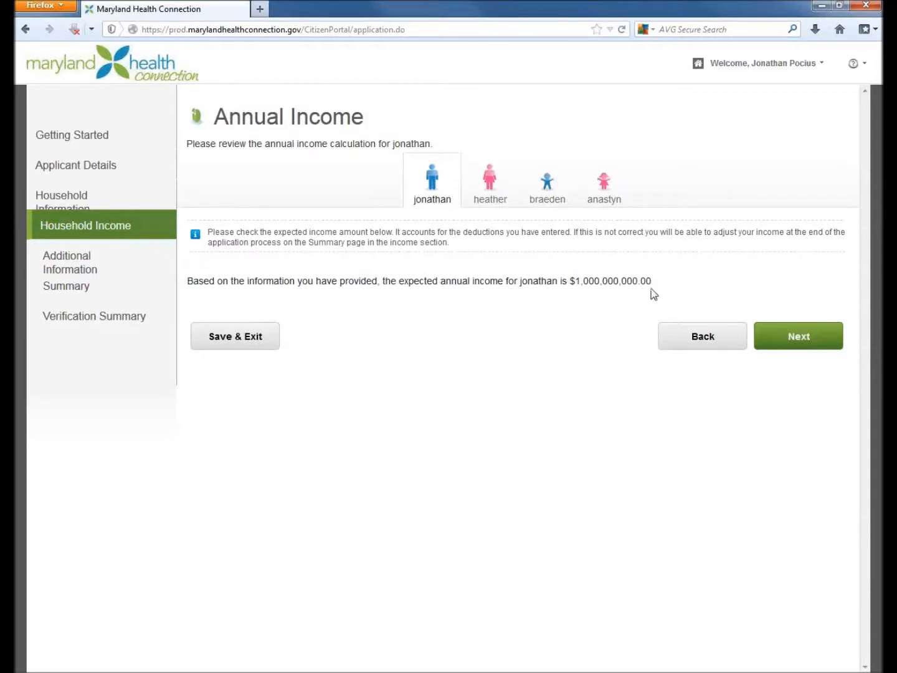
- Accept the applicant's annual income, keep No income for the spouse and both children, and continue to the Additional Household Information Section
{"action": "left_click", "coordinate": [814, 343]}
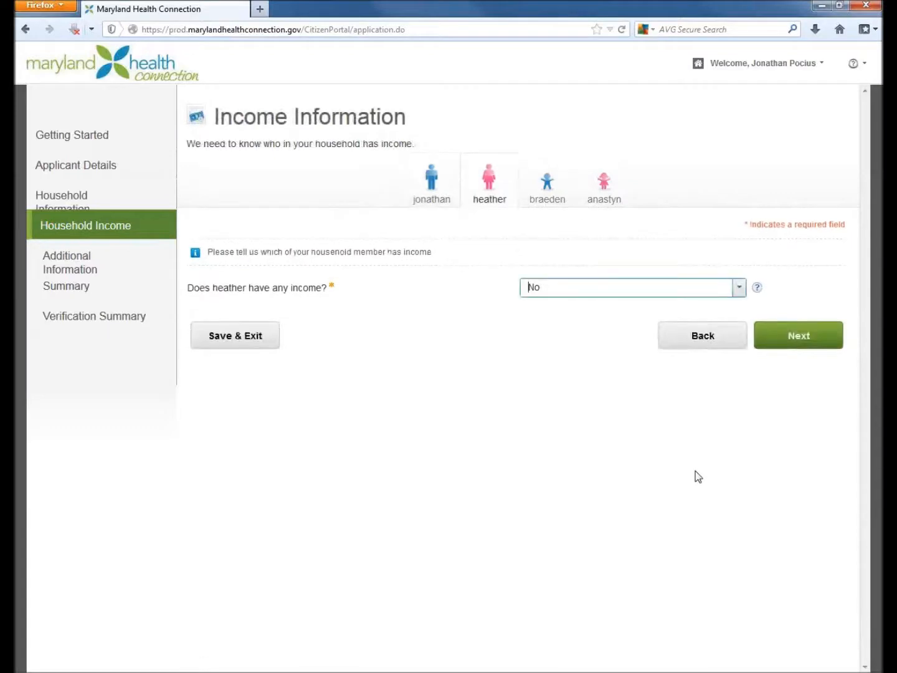
{"action": "left_click", "coordinate": [739, 288]}
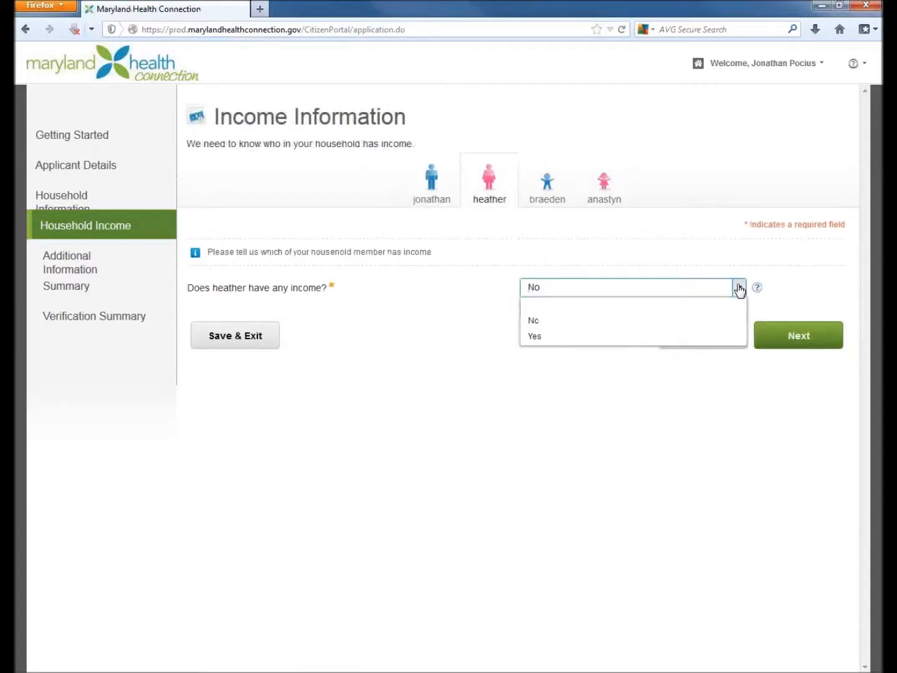
{"action": "left_click", "coordinate": [738, 288]}
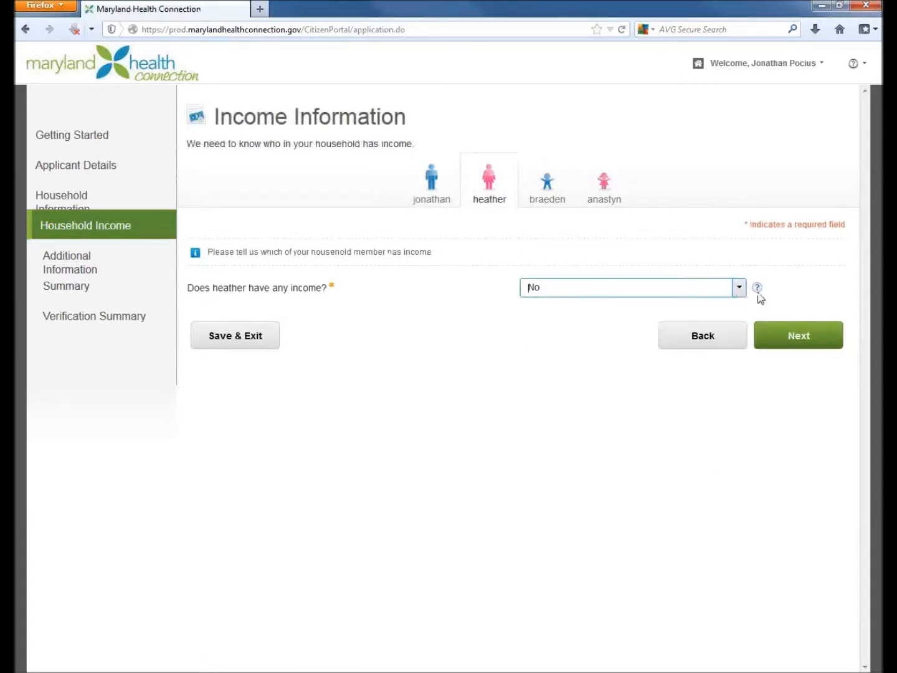
{"action": "left_click", "coordinate": [809, 342]}
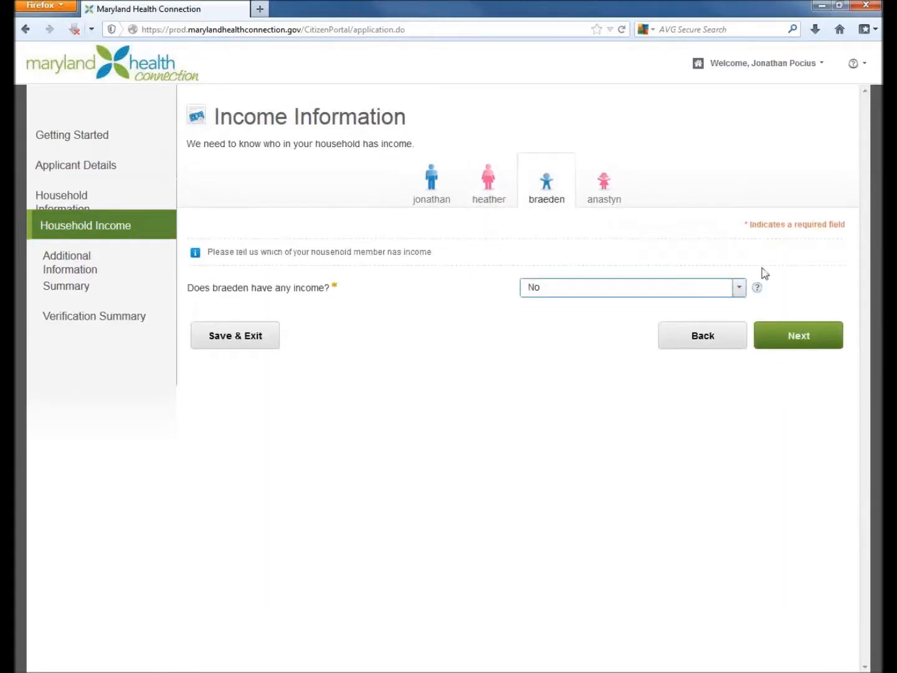
{"action": "left_click", "coordinate": [823, 339]}
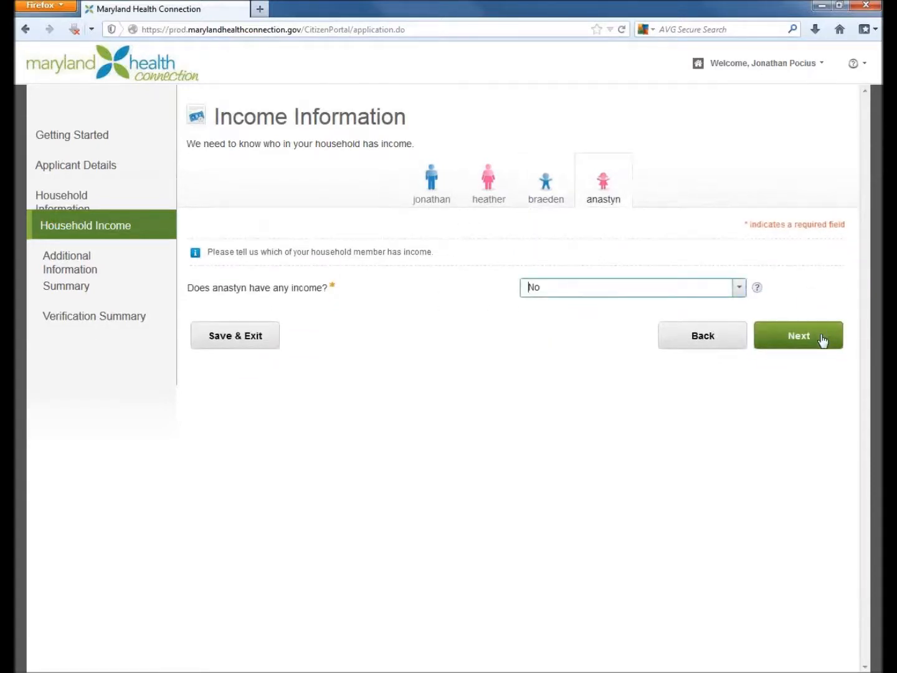
{"action": "left_click", "coordinate": [822, 340]}
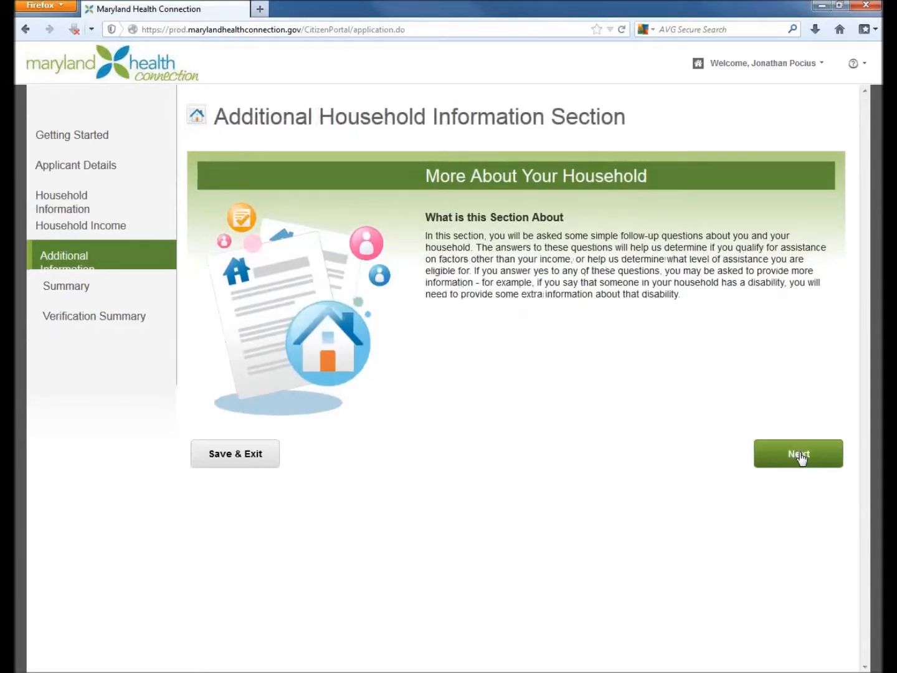
- Continue with no tobacco users or incarcerated members selected, and answer No to anyone in the household being blind or disabled
{"action": "left_click", "coordinate": [799, 454]}
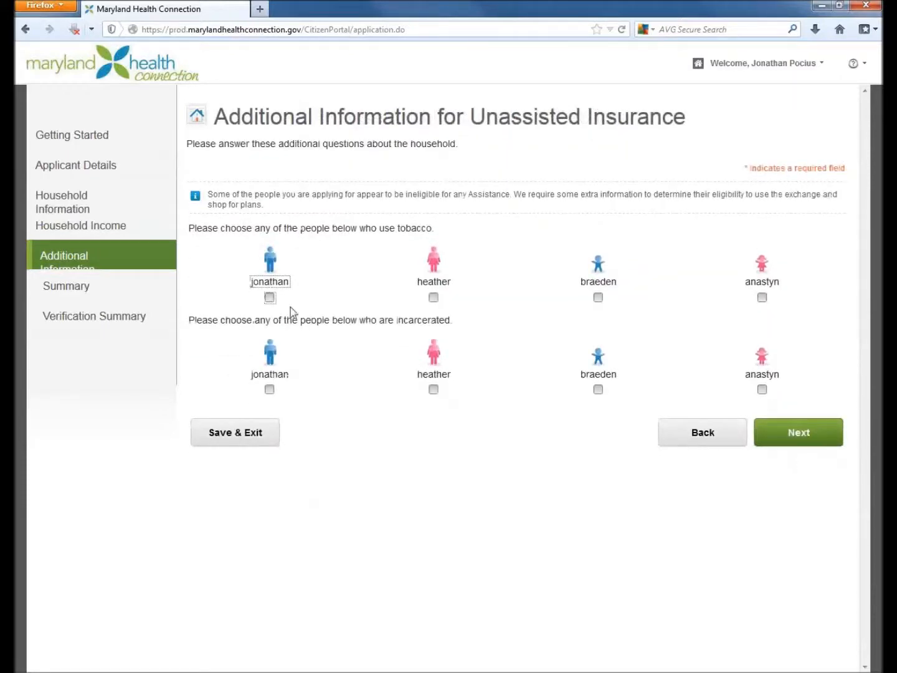
{"action": "left_click", "coordinate": [814, 437]}
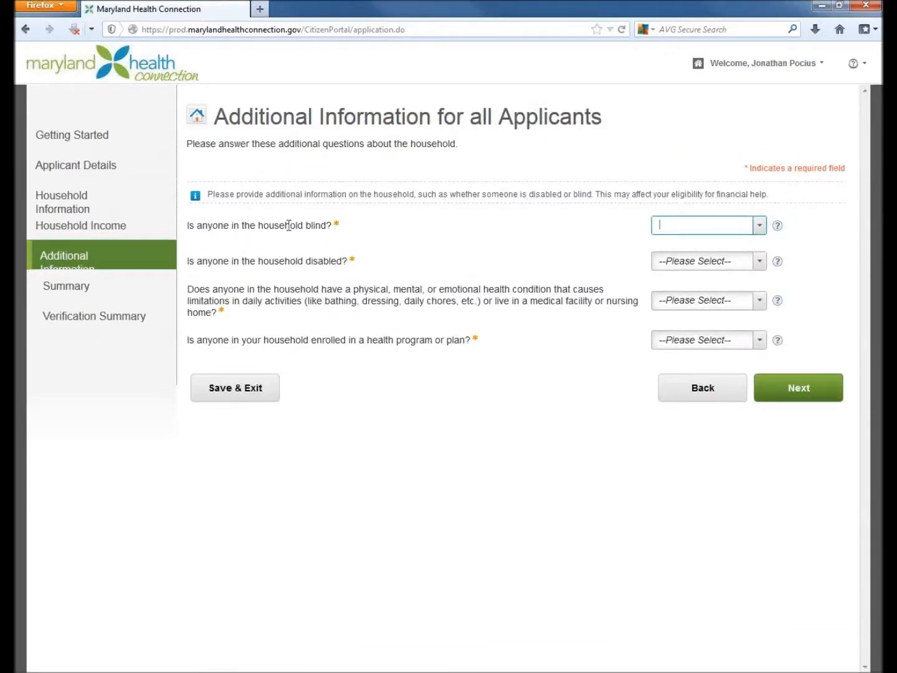
{"action": "left_click", "coordinate": [760, 227]}
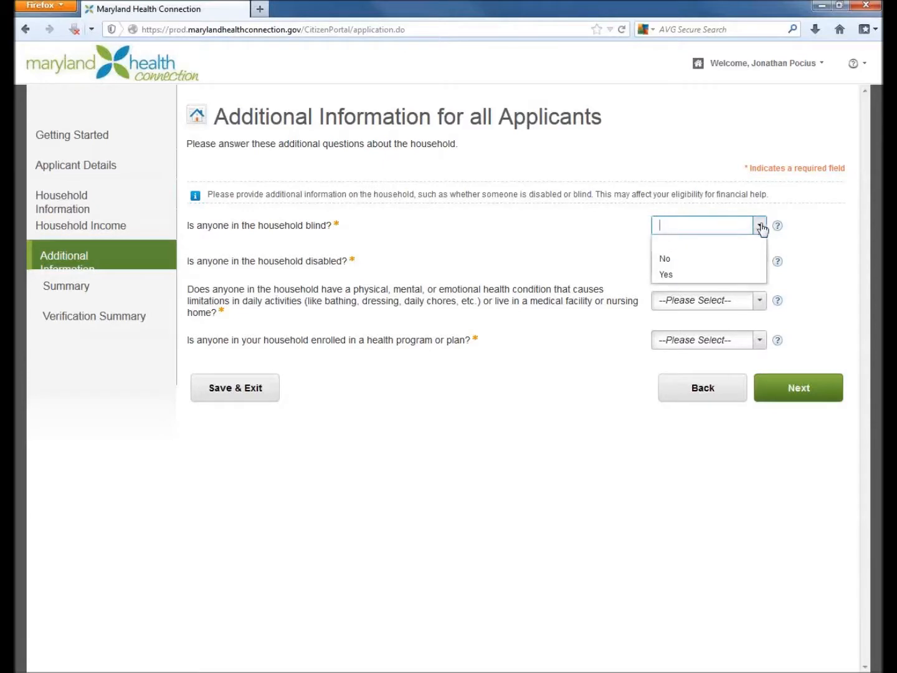
{"action": "left_click", "coordinate": [665, 259]}
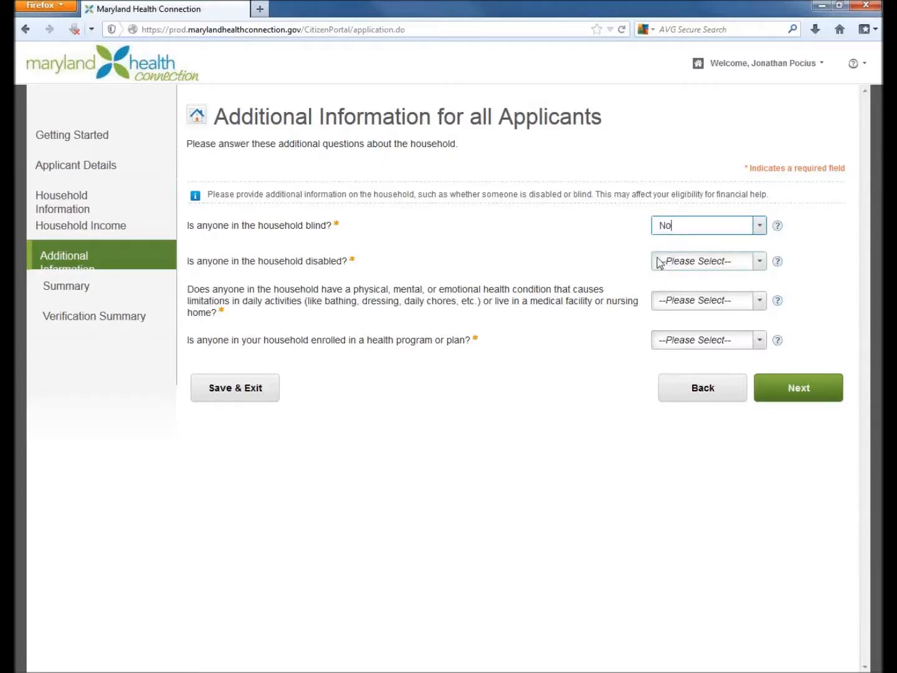
{"action": "left_click", "coordinate": [759, 261]}
{"action": "left_click", "coordinate": [670, 295]}
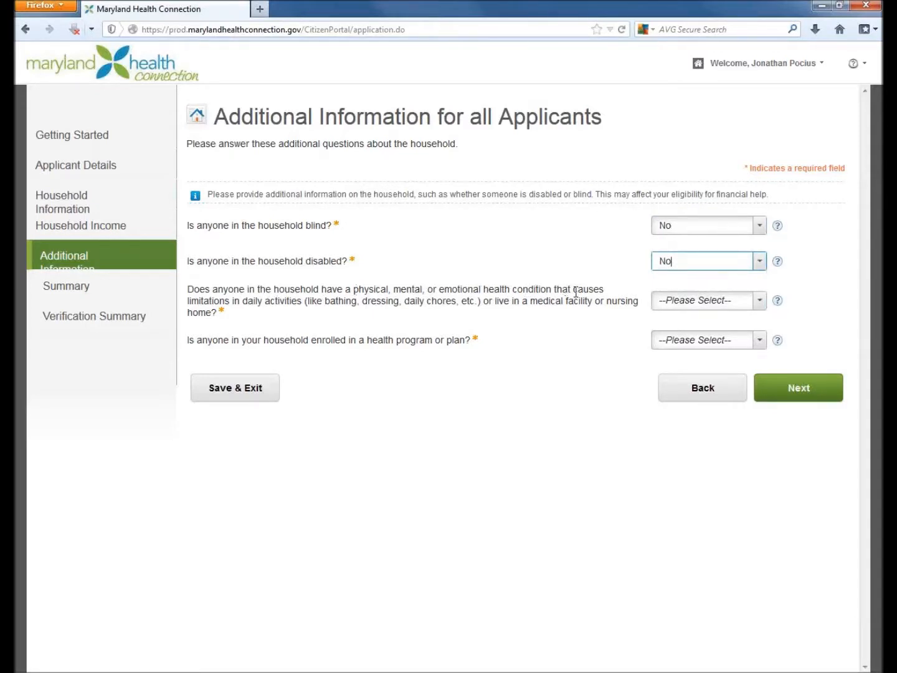
- Answer No to anyone having a health condition that limits daily activities, and continue past the Additional Documentation page
{"action": "left_click", "coordinate": [760, 301]}
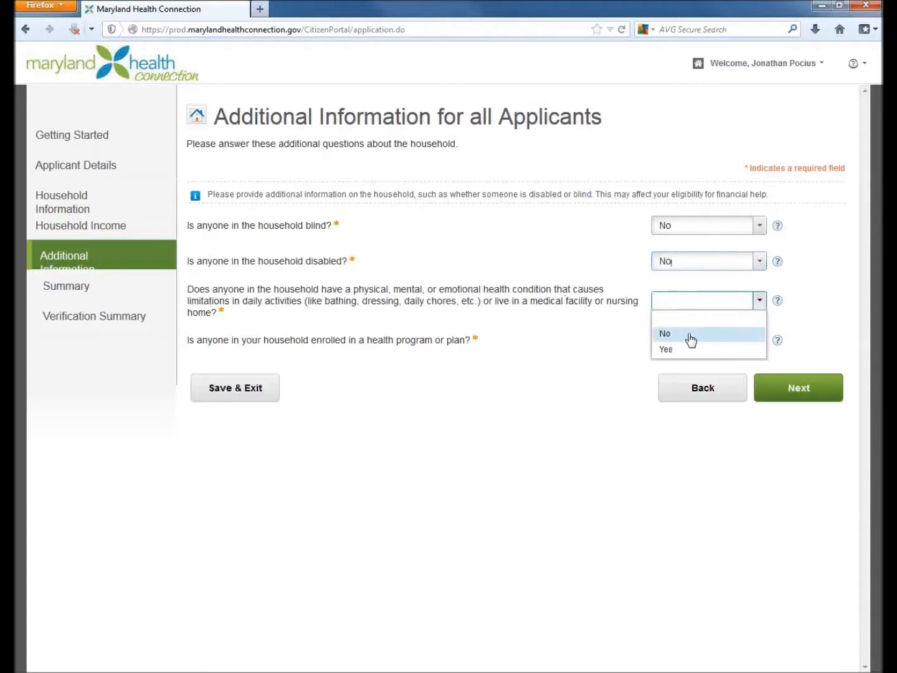
{"action": "left_click", "coordinate": [685, 339]}
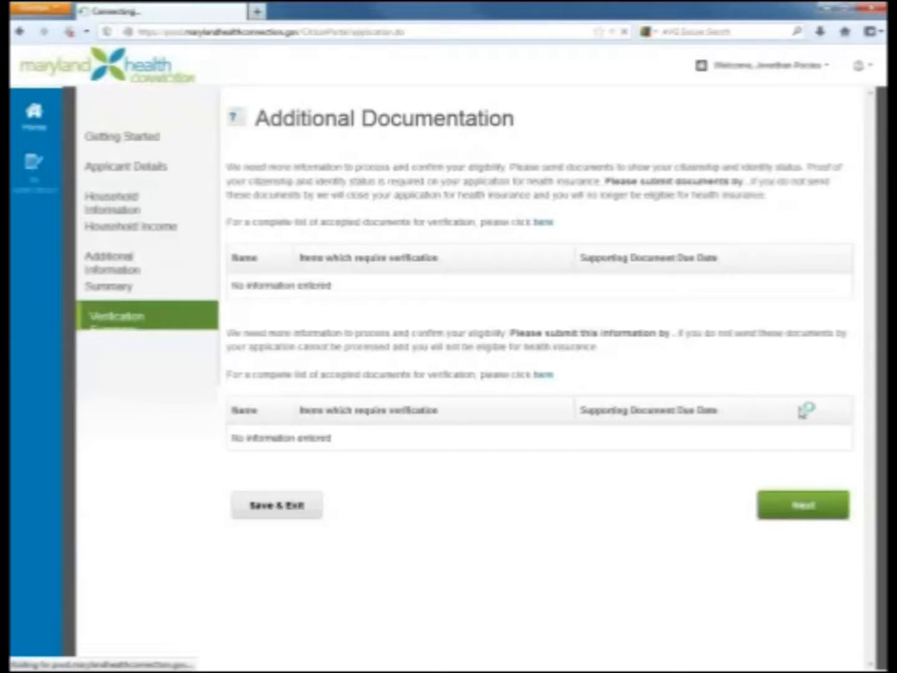
{"action": "left_click", "coordinate": [797, 514]}
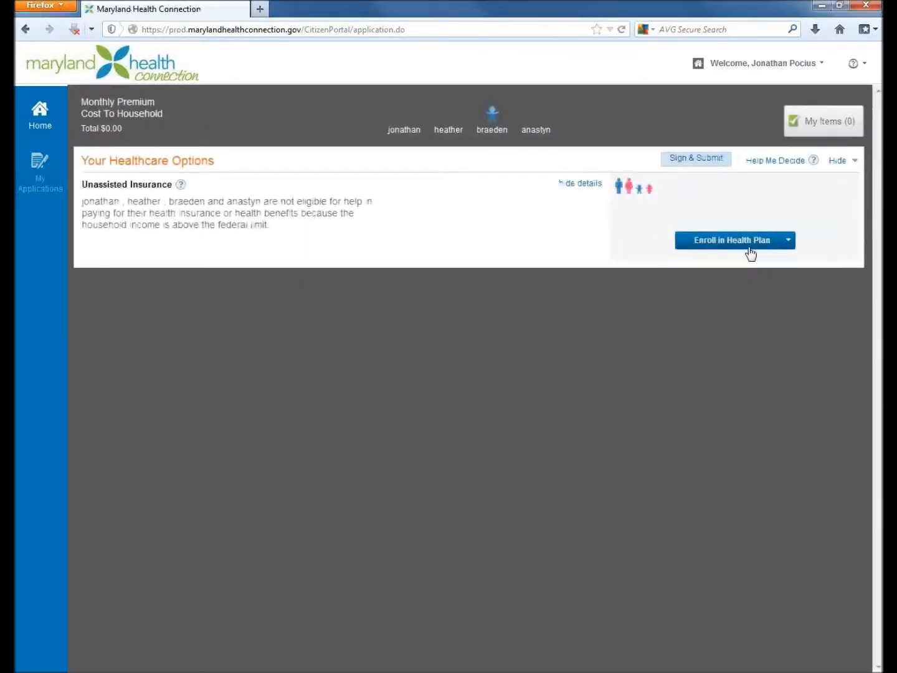
- Start health plan enrollment with all four household members included and the applicant as primary contact, and continue to plan shopping
{"action": "left_click", "coordinate": [748, 243]}
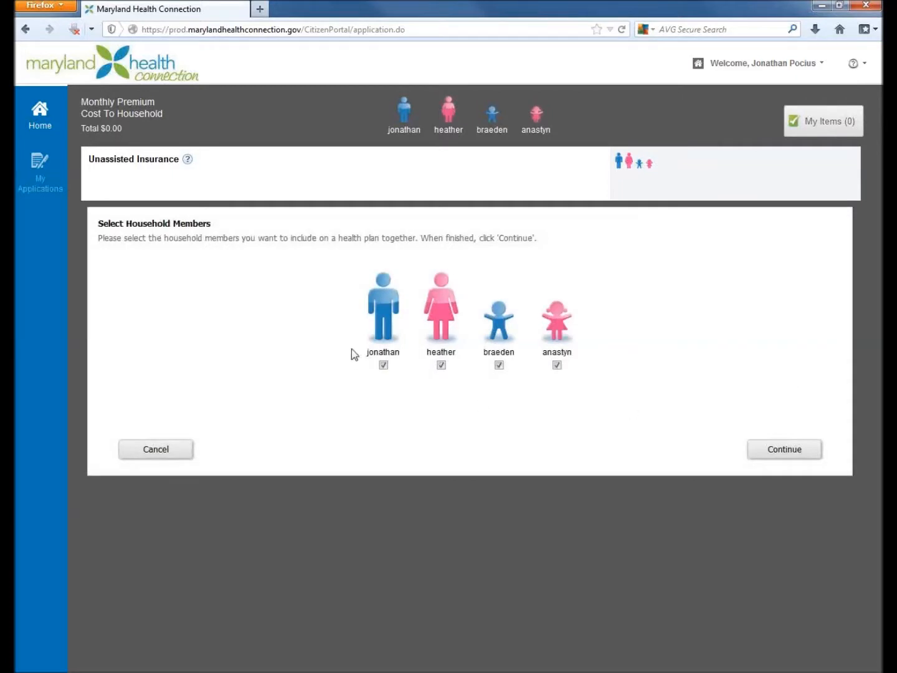
{"action": "left_click", "coordinate": [779, 457]}
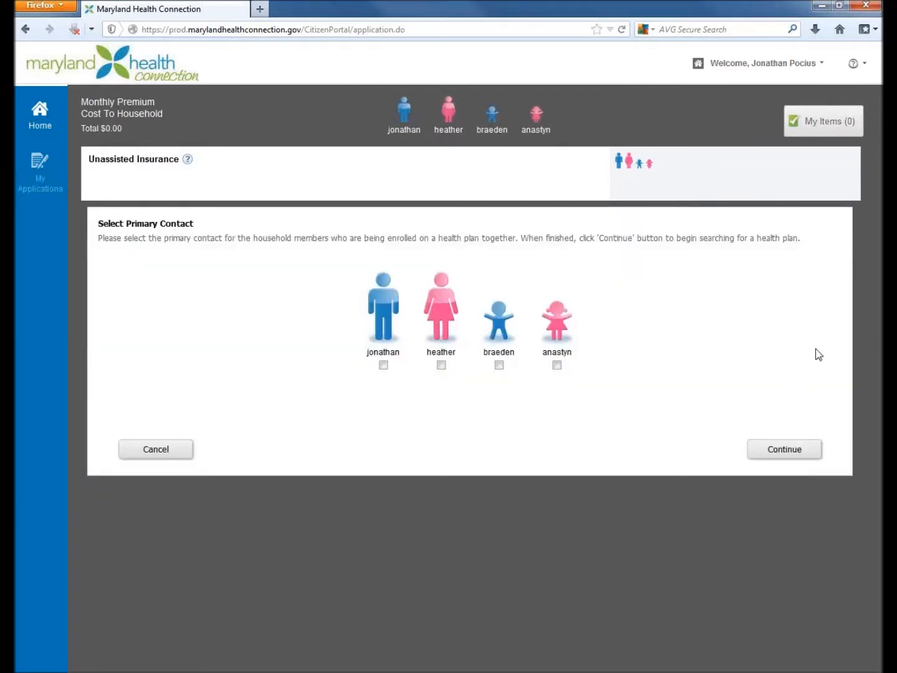
{"action": "left_click", "coordinate": [383, 365]}
{"action": "left_click", "coordinate": [786, 458]}
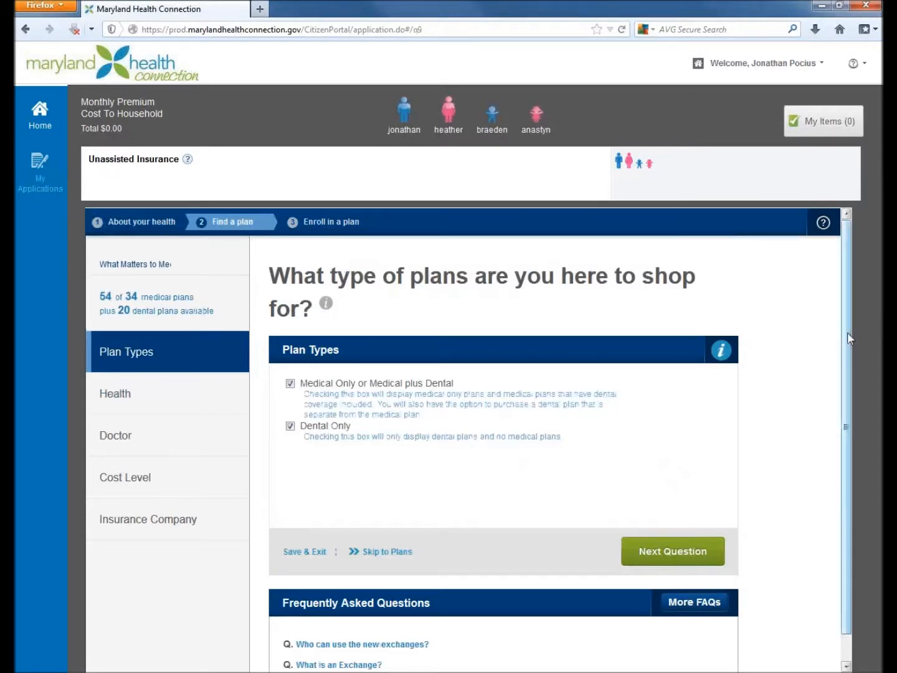
- Exclude Dental Only from the plan types, keeping Medical Only or Medical plus Dental, and continue to the next question
{"action": "scroll", "coordinate": [845, 338], "scroll_direction": "down", "scroll_amount": 1}
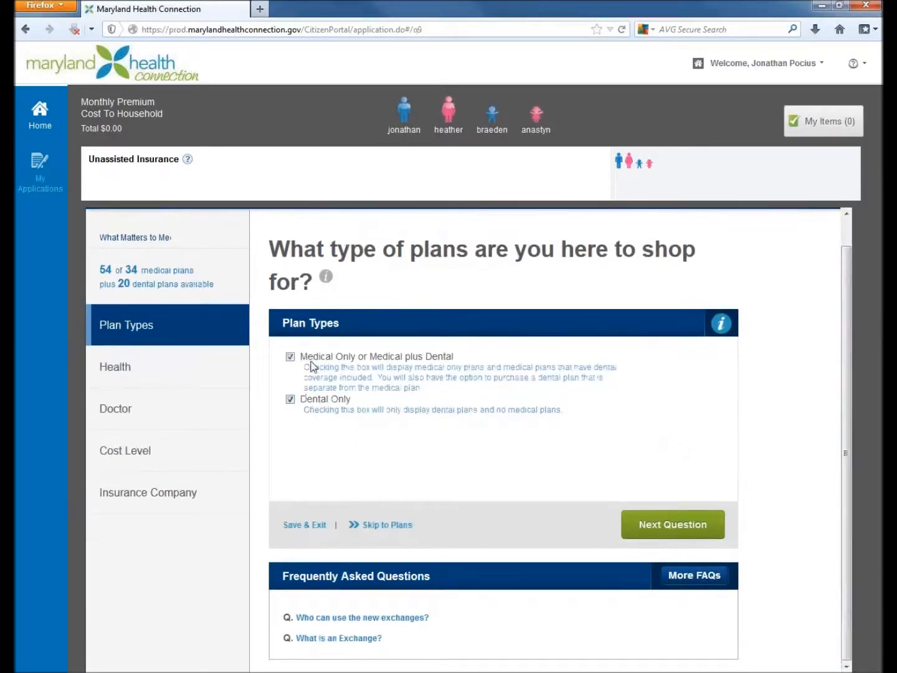
{"action": "left_click", "coordinate": [292, 401]}
{"action": "left_click", "coordinate": [655, 531]}
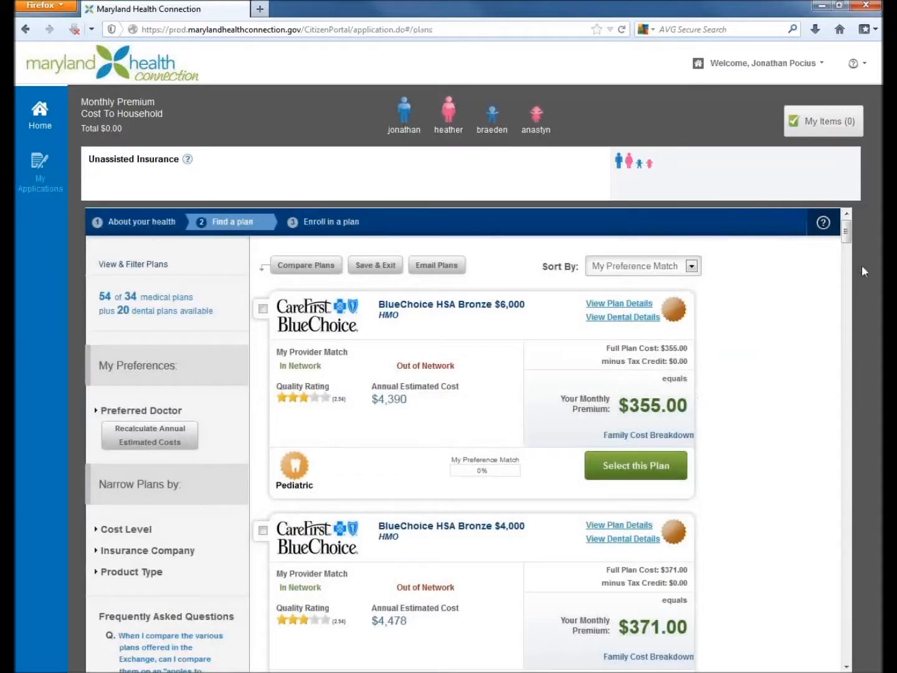
- Narrow the plans by insurance company to only CareFirst BlueChoice and the two CareFirst BlueCross BlueShield entries
{"action": "mouse_move", "coordinate": [847, 244]}
{"action": "left_mouse_down"}
{"action": "mouse_move", "coordinate": [845, 284]}
{"action": "mouse_move", "coordinate": [846, 230]}
{"action": "mouse_move", "coordinate": [845, 250]}
{"action": "left_mouse_up"}
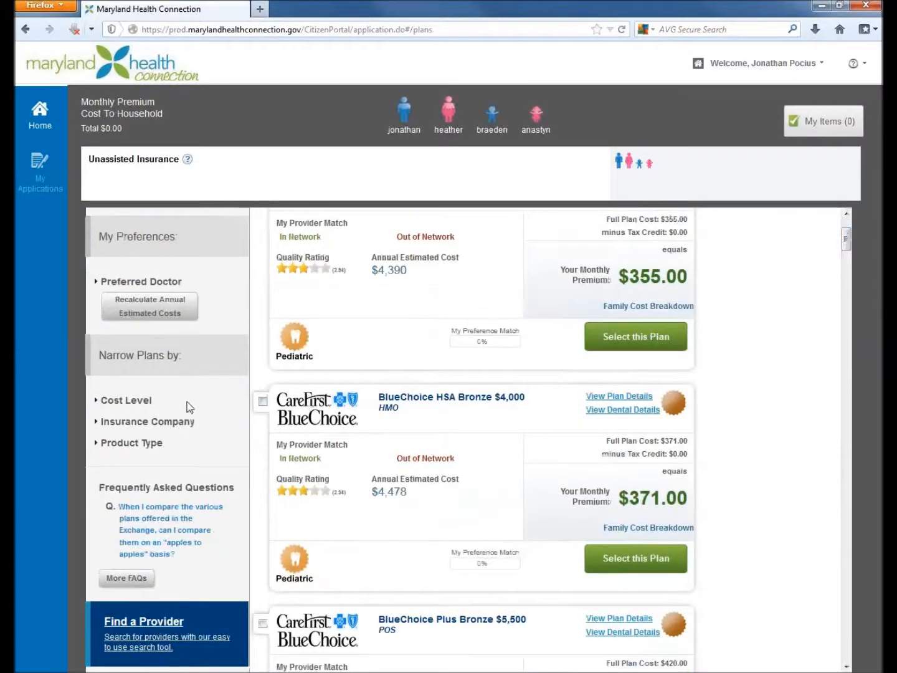
{"action": "left_click", "coordinate": [98, 423]}
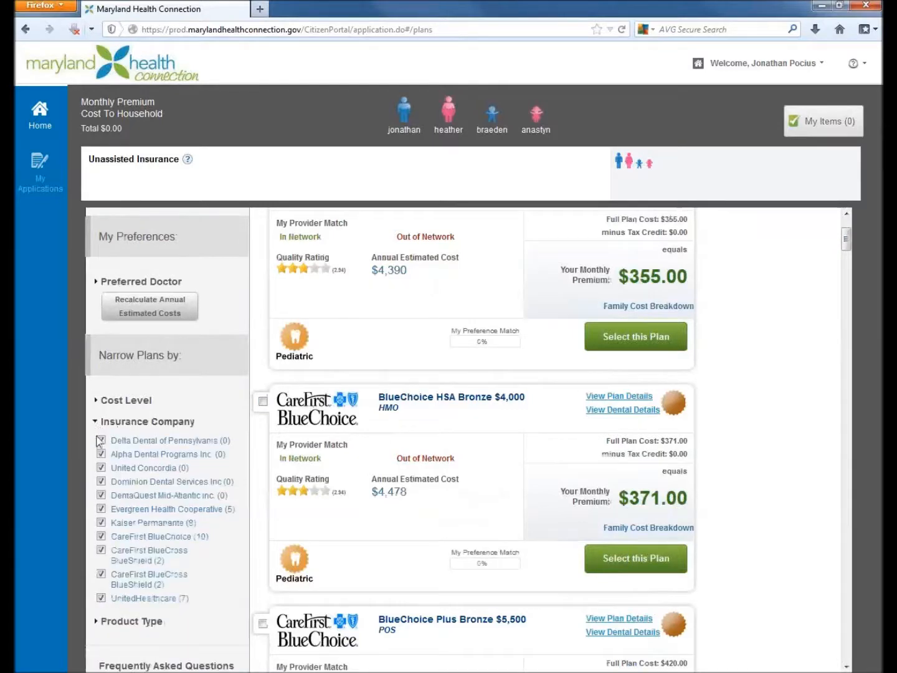
{"action": "left_click", "coordinate": [101, 441]}
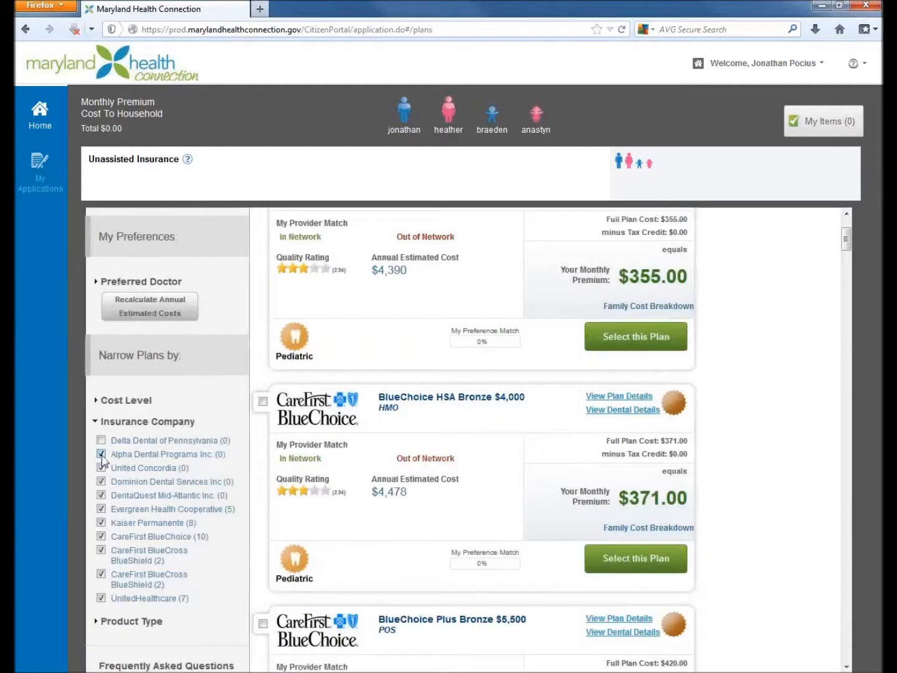
{"action": "left_click", "coordinate": [103, 455]}
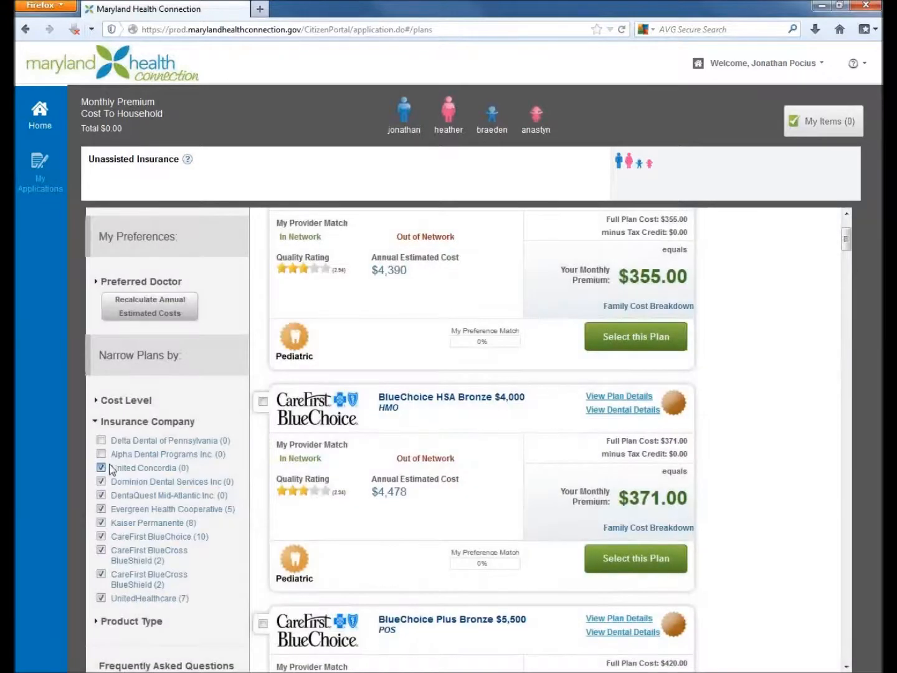
{"action": "left_click", "coordinate": [106, 469]}
{"action": "left_click", "coordinate": [102, 496]}
{"action": "left_click", "coordinate": [101, 496]}
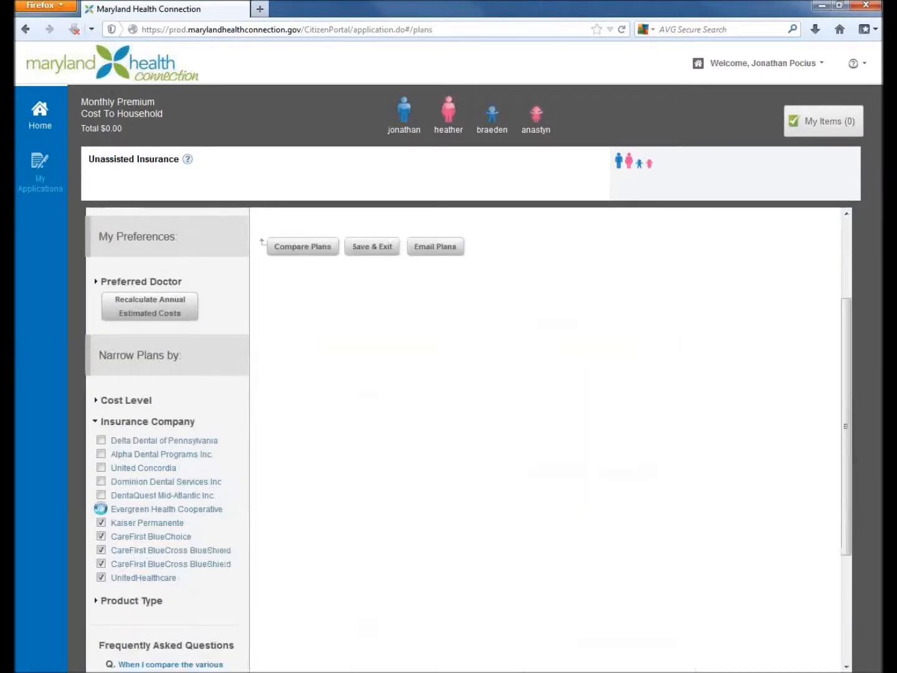
{"action": "left_click", "coordinate": [101, 508]}
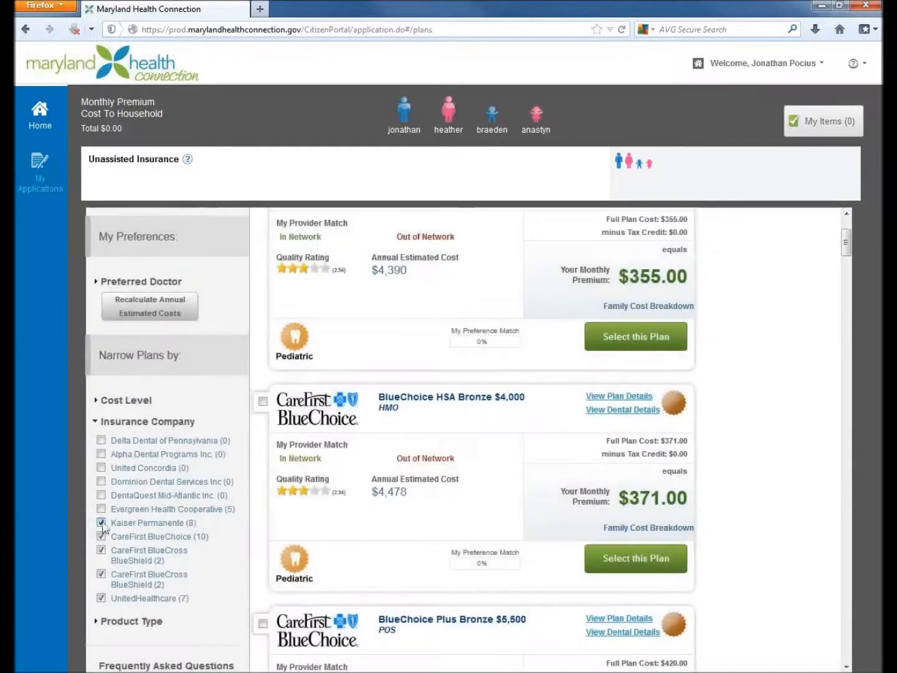
{"action": "left_click", "coordinate": [102, 524]}
{"action": "left_click", "coordinate": [101, 598]}
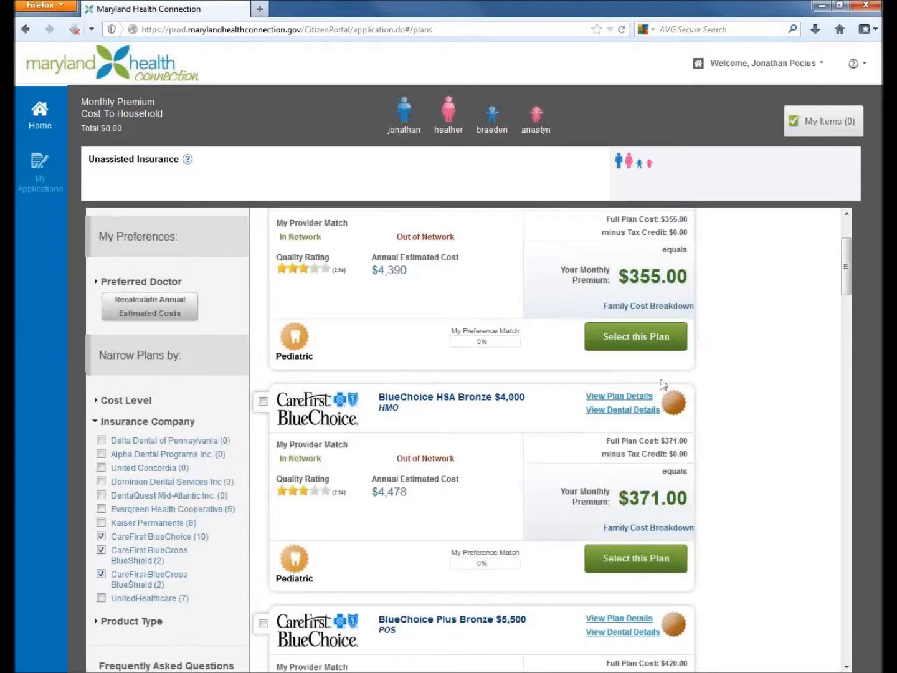
- Mark the CareFirst BlueChoice Gold $1,000 HMO plan for comparison and select it as the household's plan
{"action": "left_click_drag", "start_coordinate": [846, 267], "coordinate": [816, 485]}
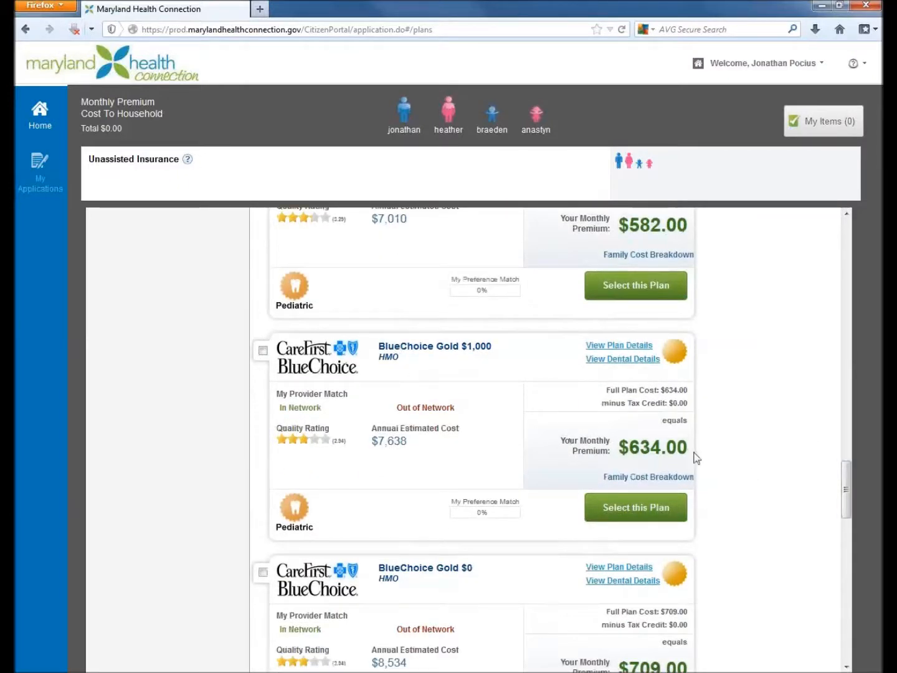
{"action": "mouse_move", "coordinate": [656, 476]}
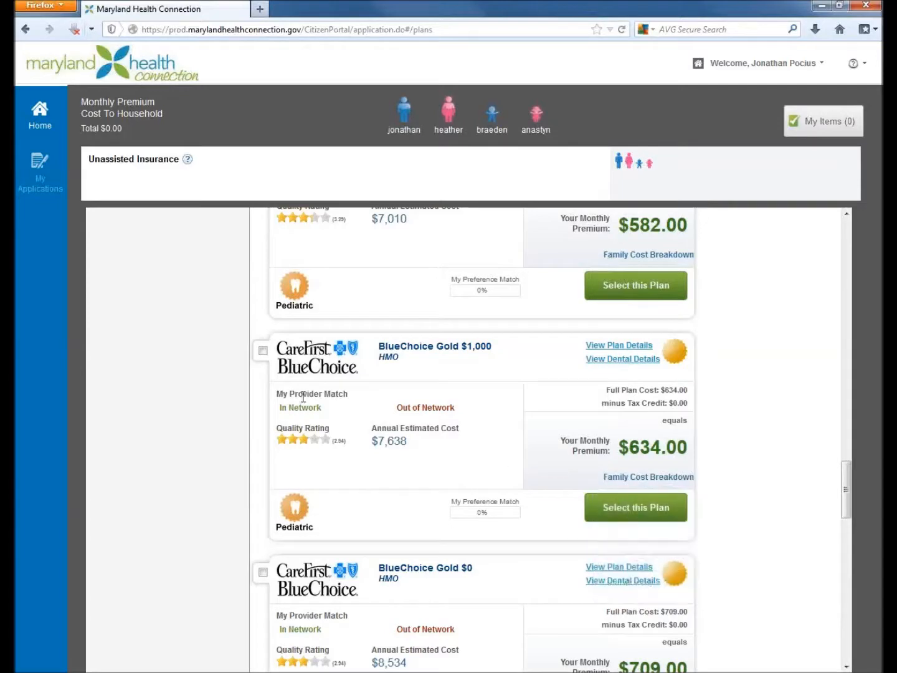
{"action": "left_click", "coordinate": [264, 351]}
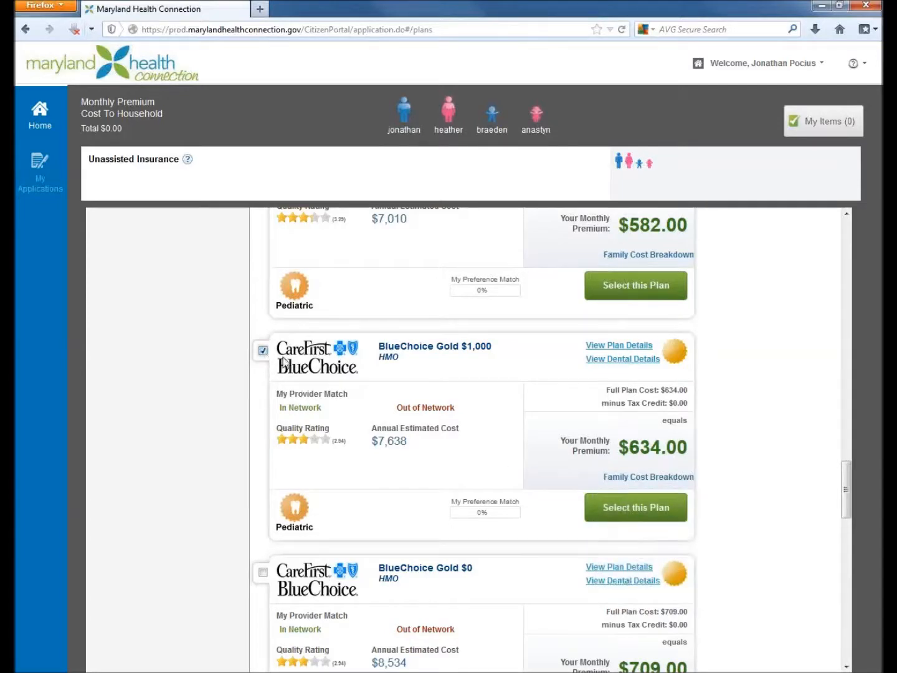
{"action": "left_click", "coordinate": [656, 510]}
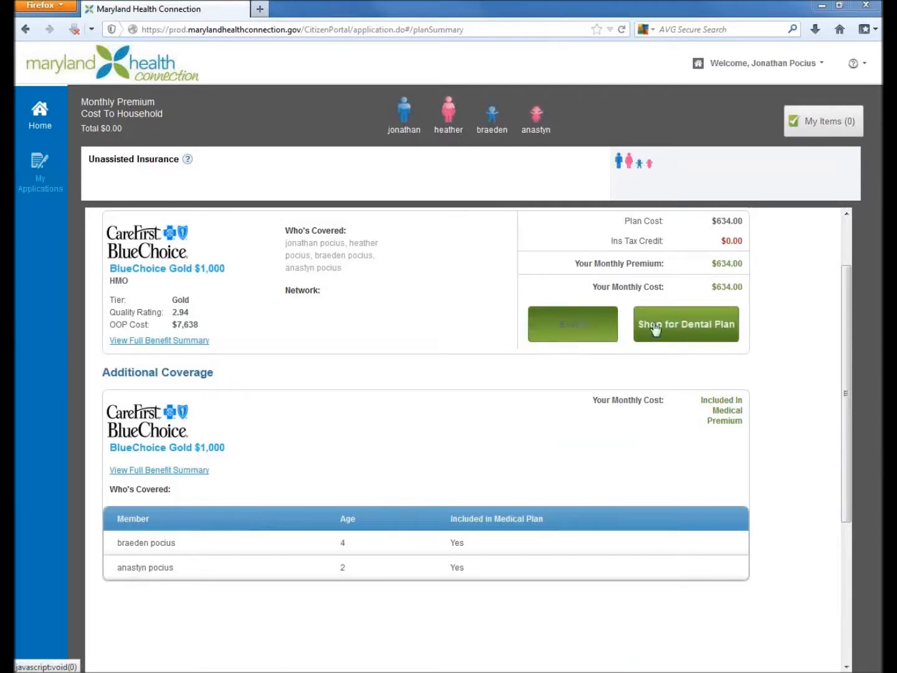
- Enroll in the chosen plan without shopping for a dental plan, and continue from Selected Plans to Primary Care Provider
{"action": "left_click", "coordinate": [589, 331]}
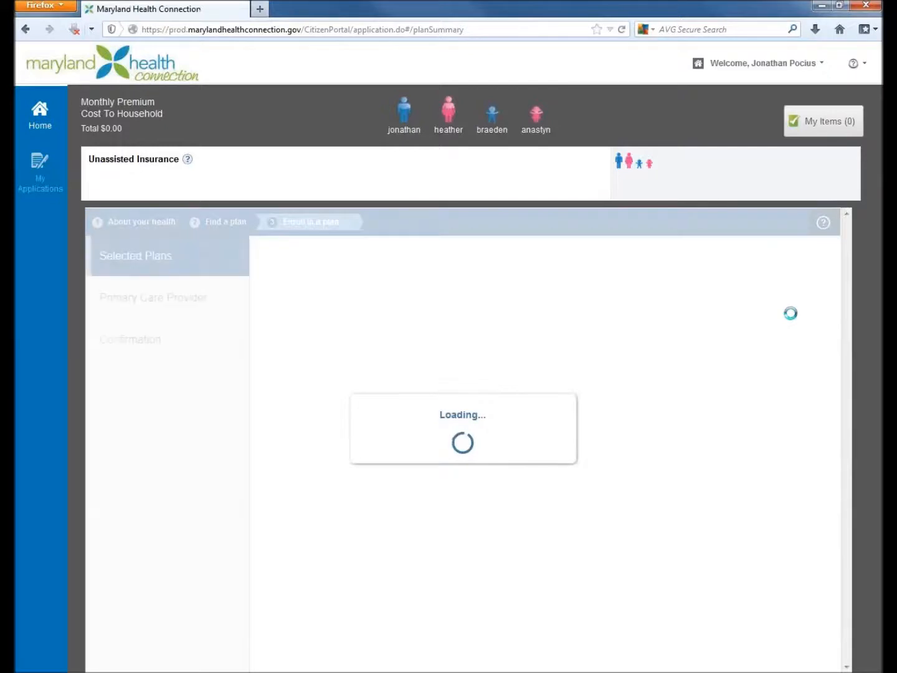
{"action": "left_click_drag", "start_coordinate": [841, 285], "coordinate": [843, 494]}
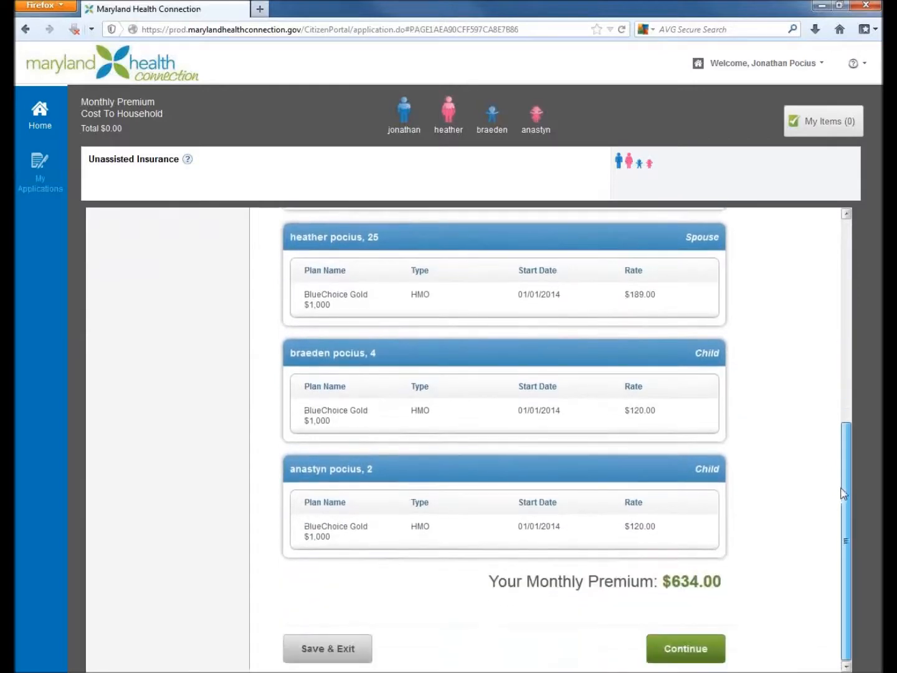
{"action": "left_click", "coordinate": [685, 649]}
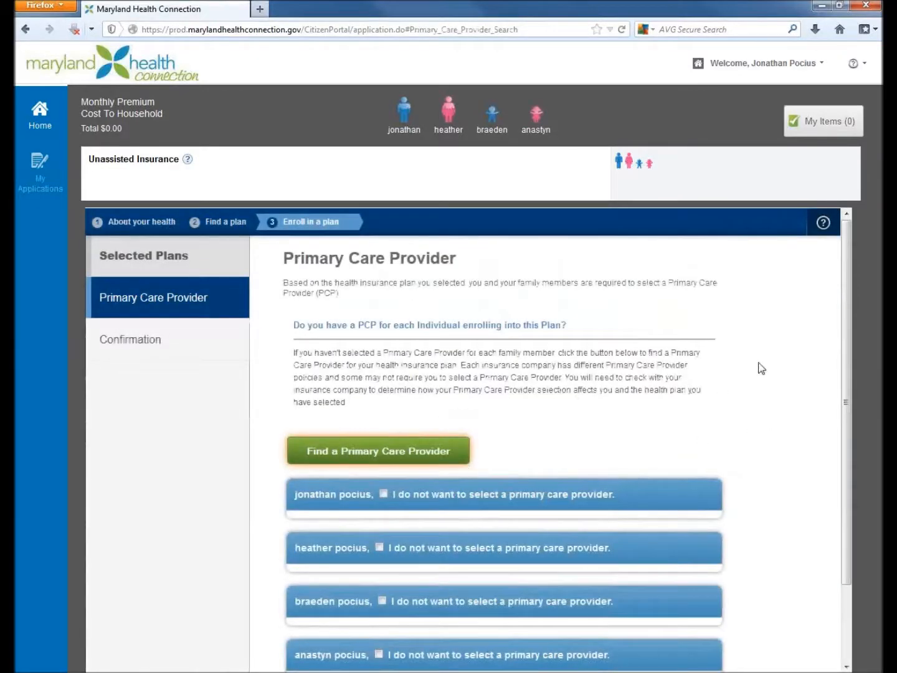
- Opt all four household members out of selecting a primary care provider and continue to Confirmation
{"action": "scroll", "coordinate": [839, 324], "scroll_direction": "down", "scroll_amount": 2}
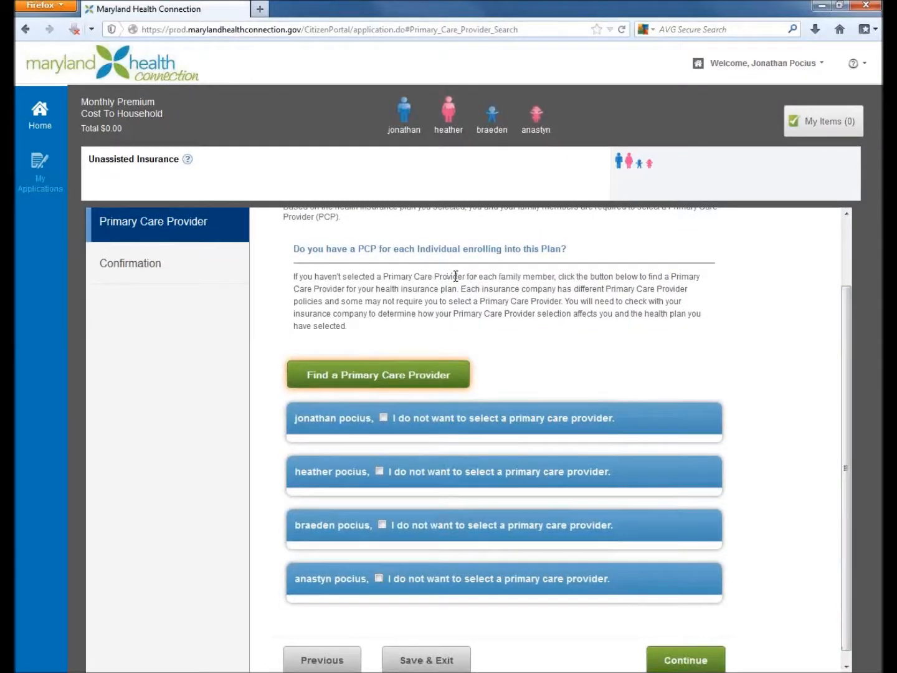
{"action": "left_click_drag", "start_coordinate": [405, 291], "coordinate": [688, 294]}
{"action": "left_click", "coordinate": [423, 303]}
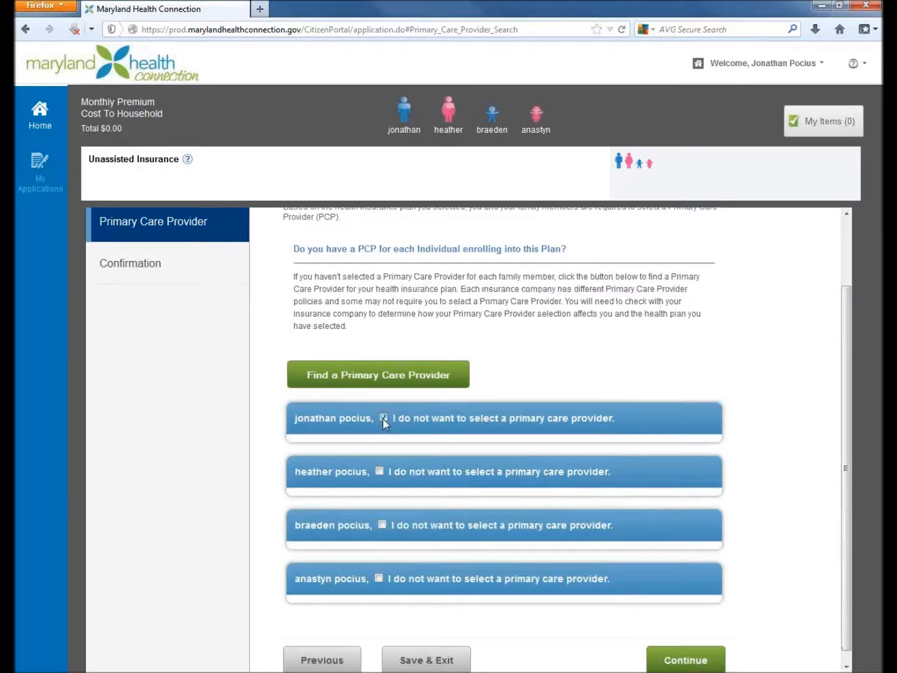
{"action": "left_click", "coordinate": [377, 470]}
{"action": "left_click", "coordinate": [383, 525]}
{"action": "left_click_drag", "start_coordinate": [847, 306], "coordinate": [846, 317]}
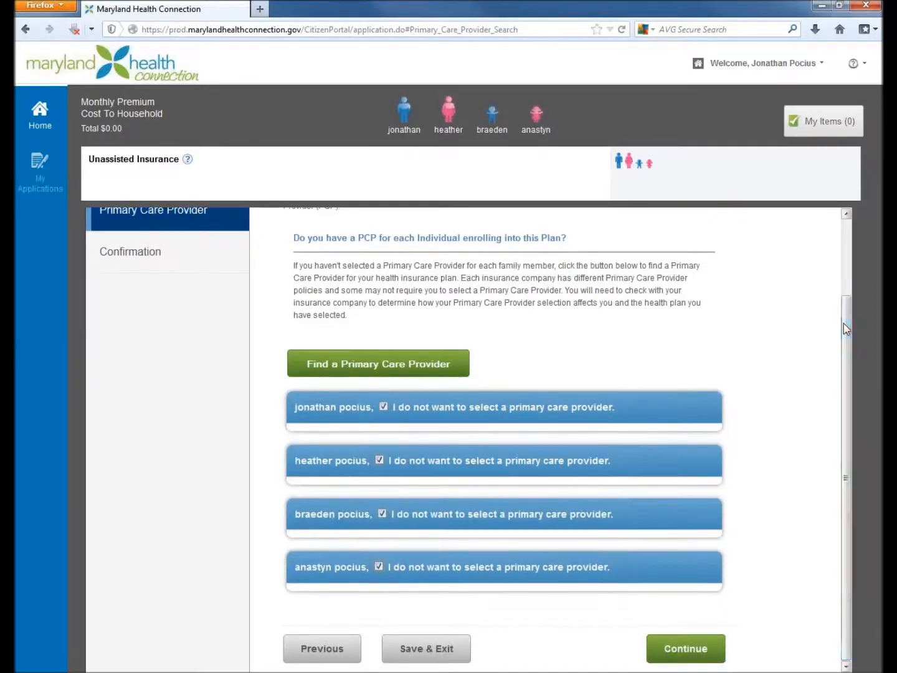
{"action": "left_click", "coordinate": [695, 650]}
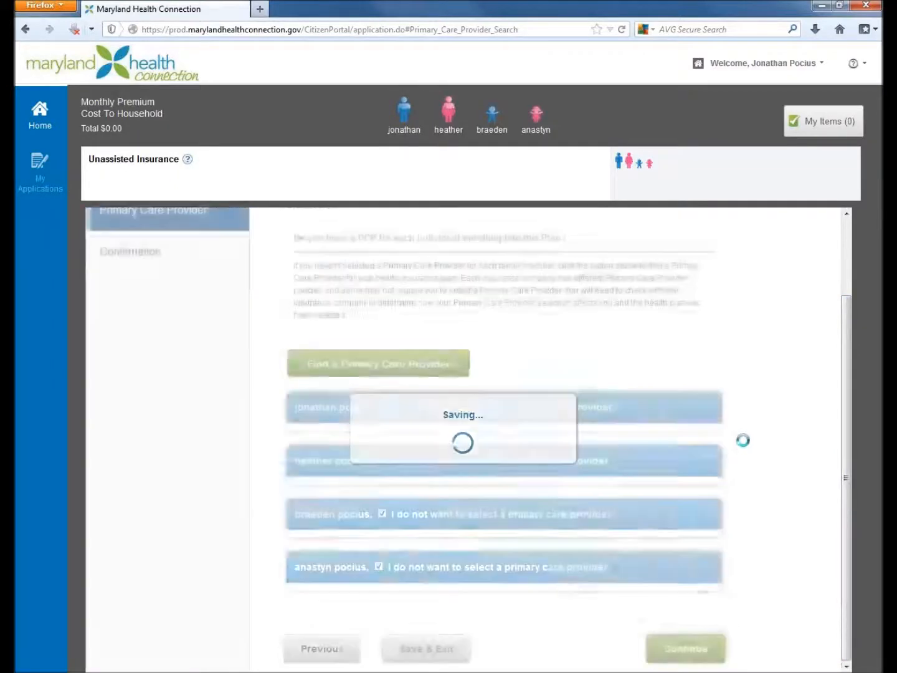
- Fill in the applicant's first and last name as the Electronic Signature below the Terms and Conditions
{"action": "scroll", "coordinate": [745, 445], "scroll_direction": "down", "scroll_amount": 6}
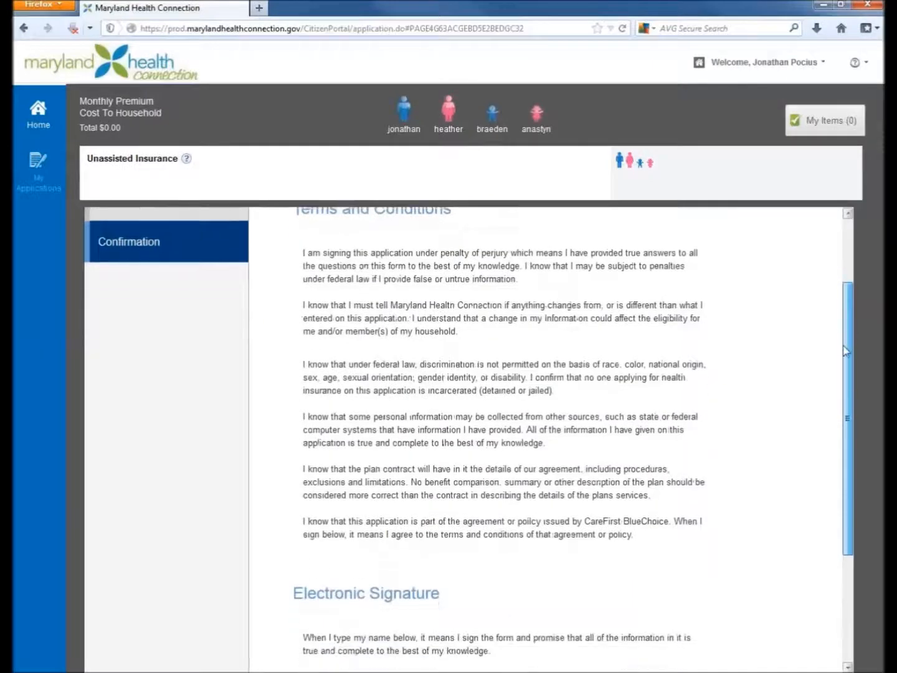
{"action": "scroll", "coordinate": [838, 419], "scroll_direction": "down", "scroll_amount": 1}
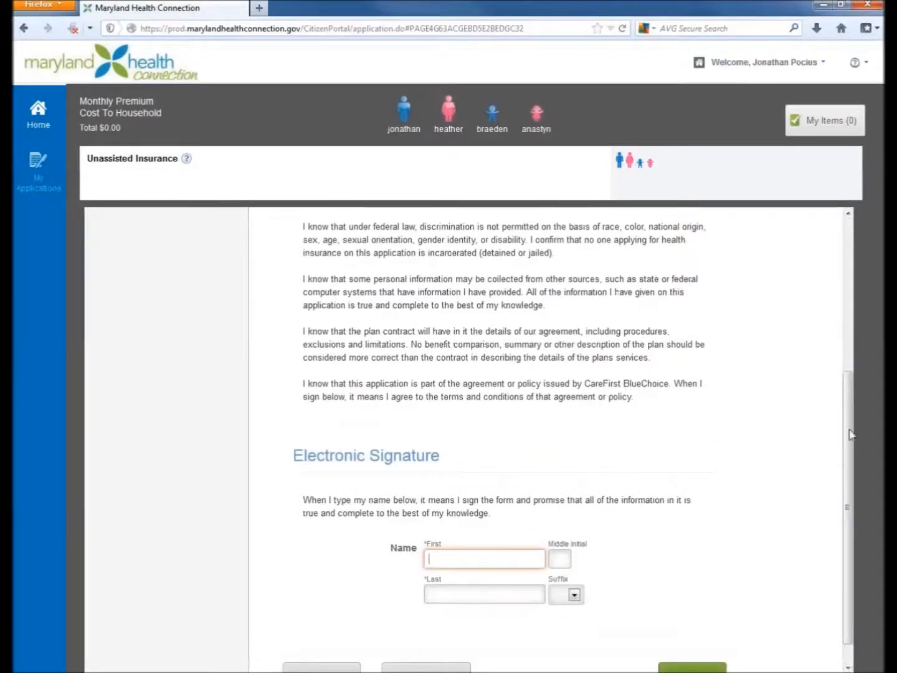
{"action": "scroll", "coordinate": [844, 479], "scroll_direction": "down", "scroll_amount": 1}
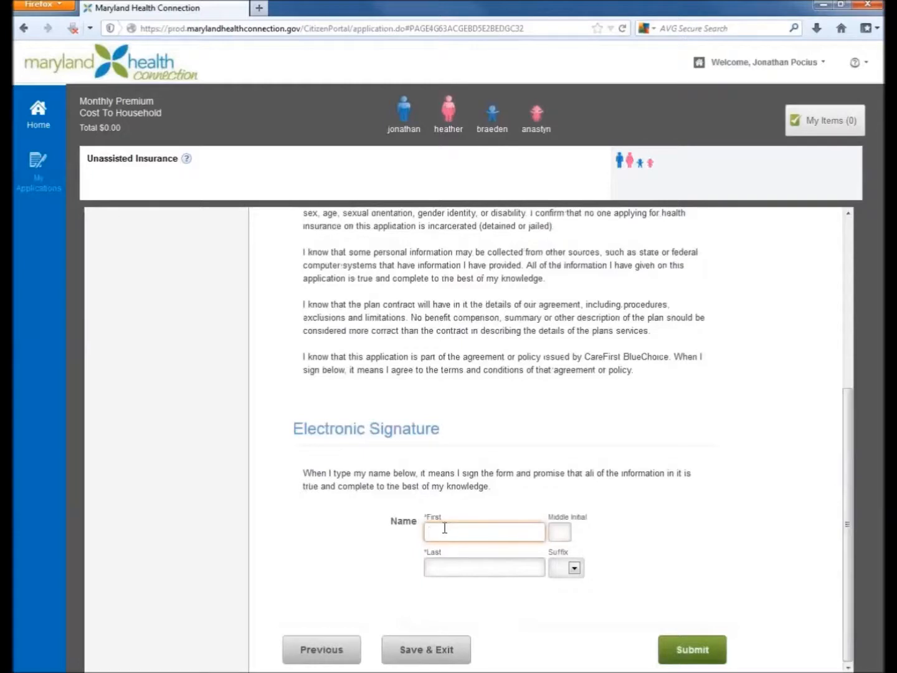
{"action": "key", "text": "Tab"}
{"action": "type", "text": "poc"}
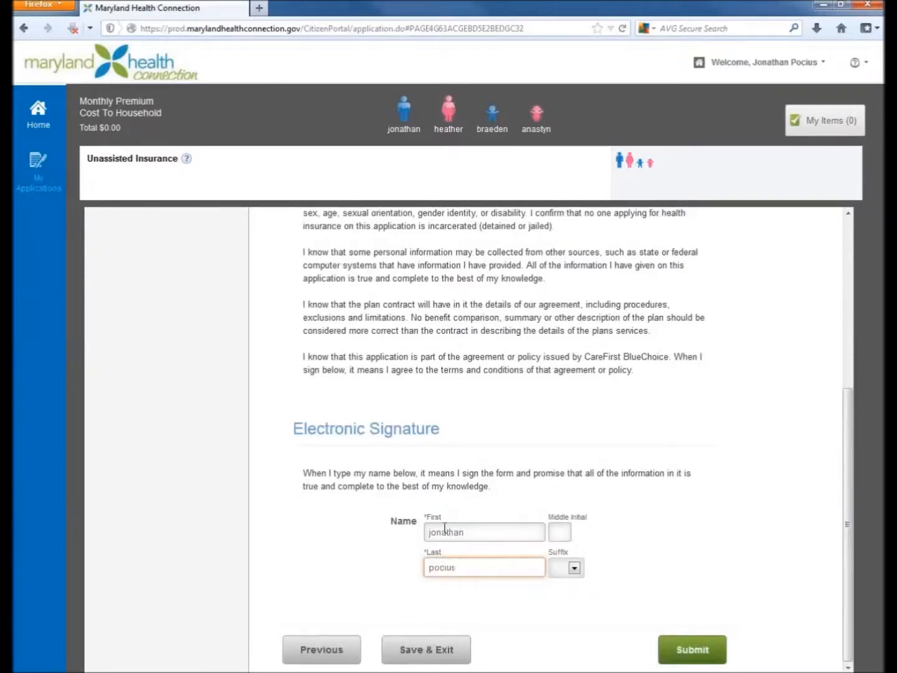